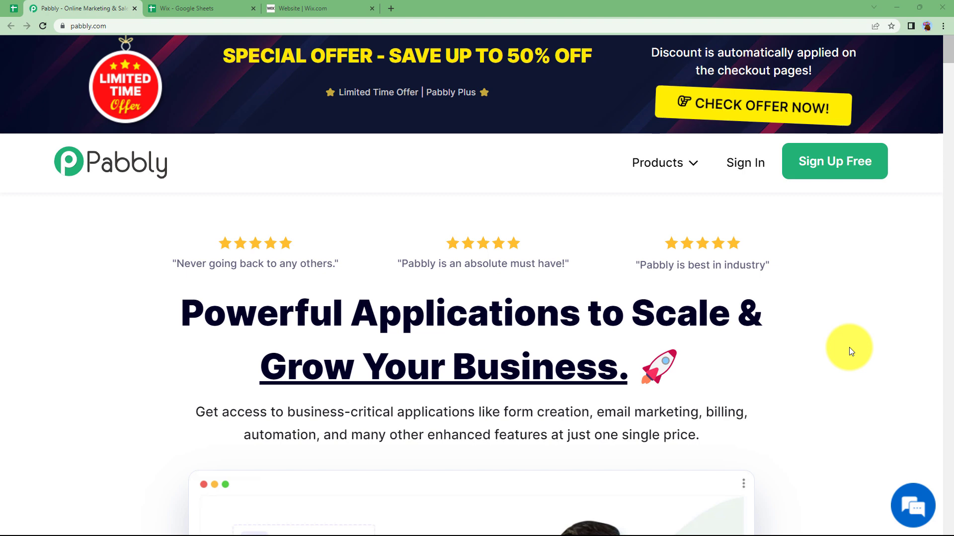
Review the product spreadsheet and the Wix site dashboard, then return to the Pabbly website.
click(195, 5)
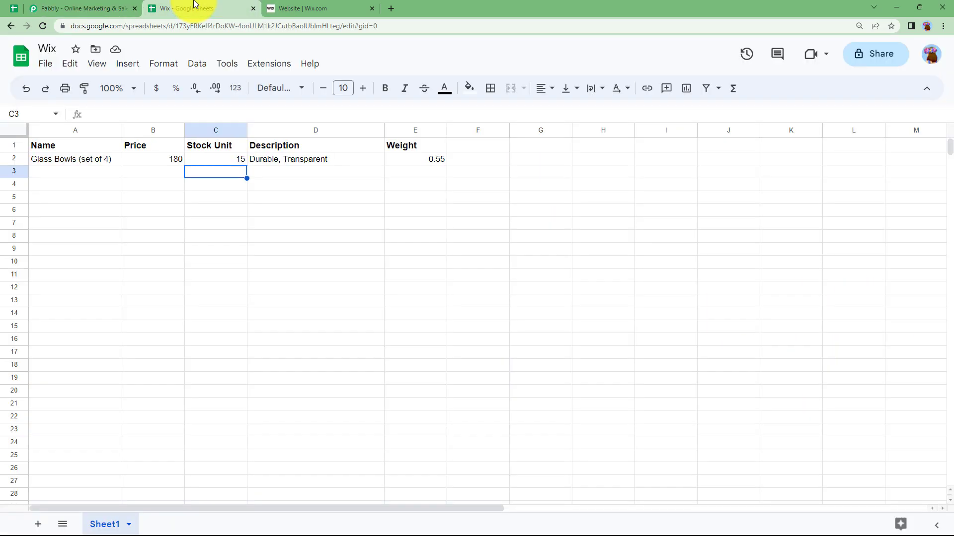
click(132, 188)
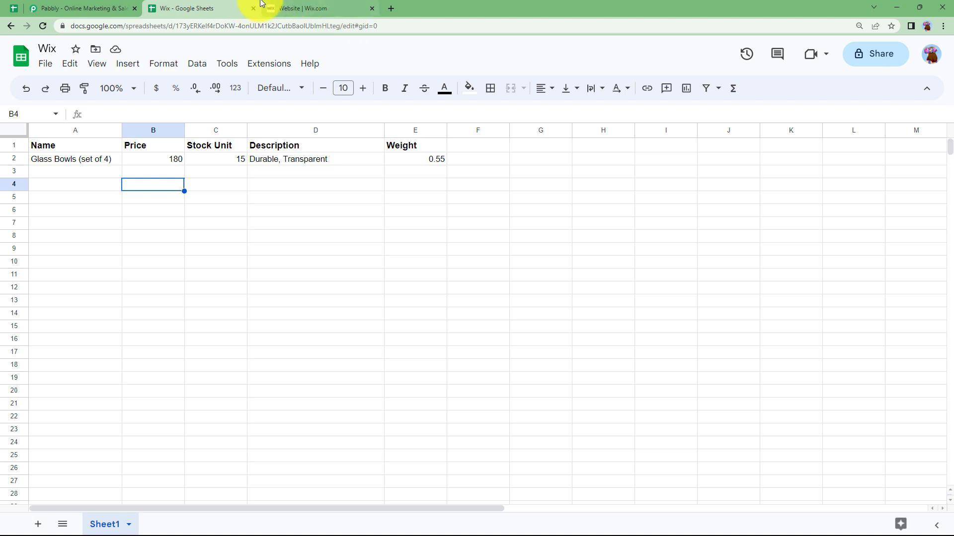
click(298, 8)
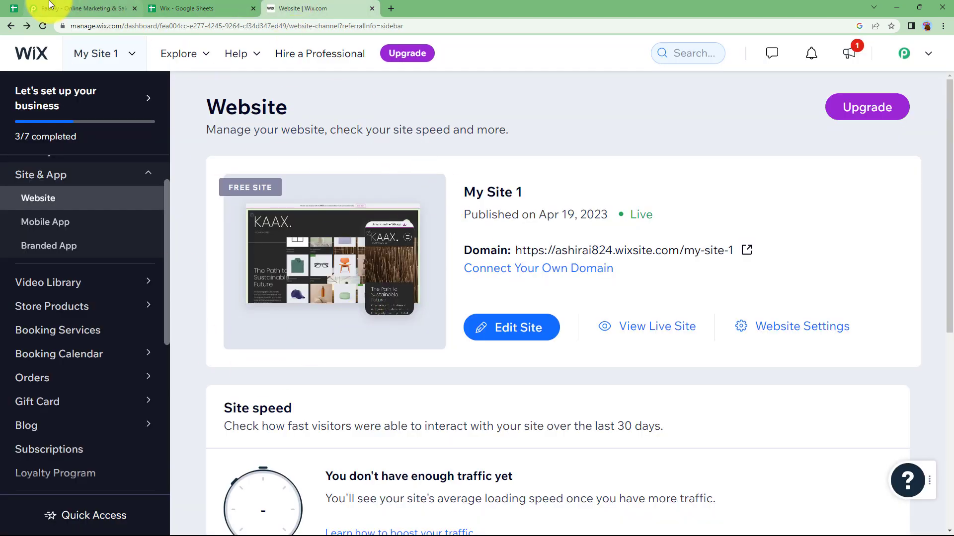
click(82, 8)
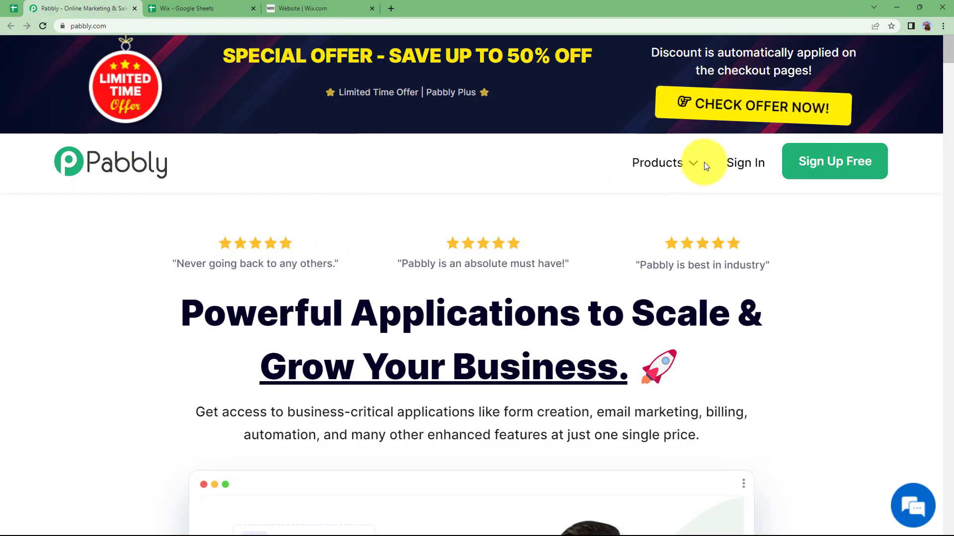
Sign in to Pabbly and launch Pabbly Connect from the All Apps list.
click(752, 167)
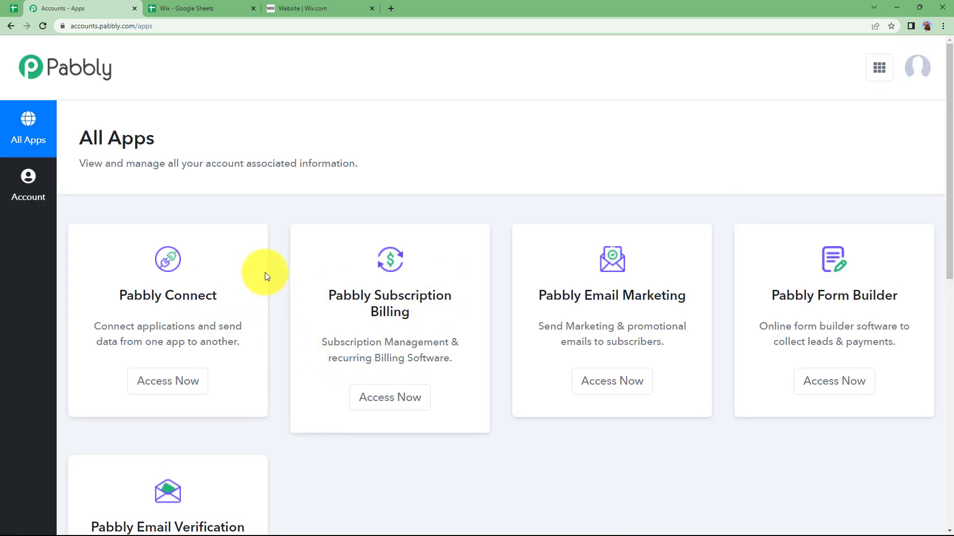
scroll(277, 347, down, 3)
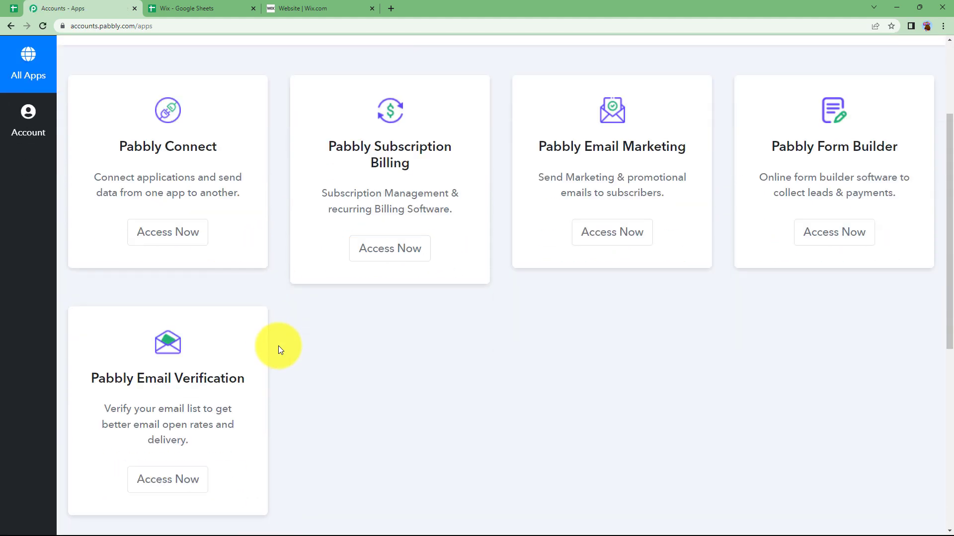
scroll(238, 243, up, 2)
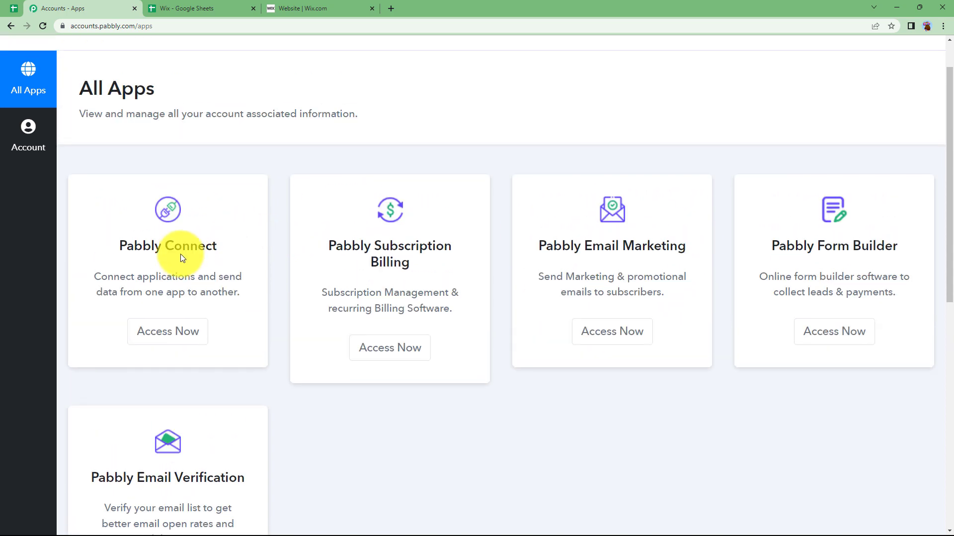
drag(115, 241, 225, 234)
click(180, 343)
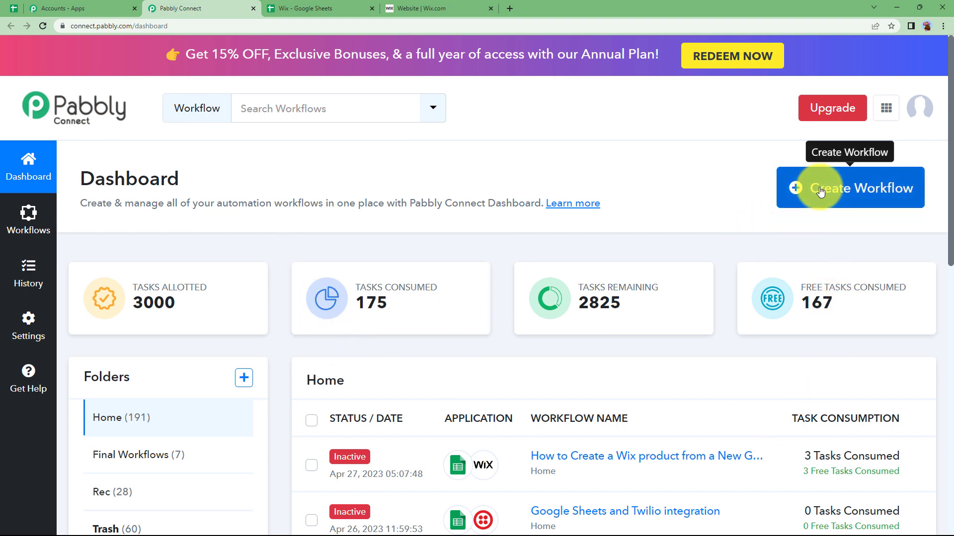
Create a workflow named 'Create a Wix product from Content in Google Sheets'.
click(822, 190)
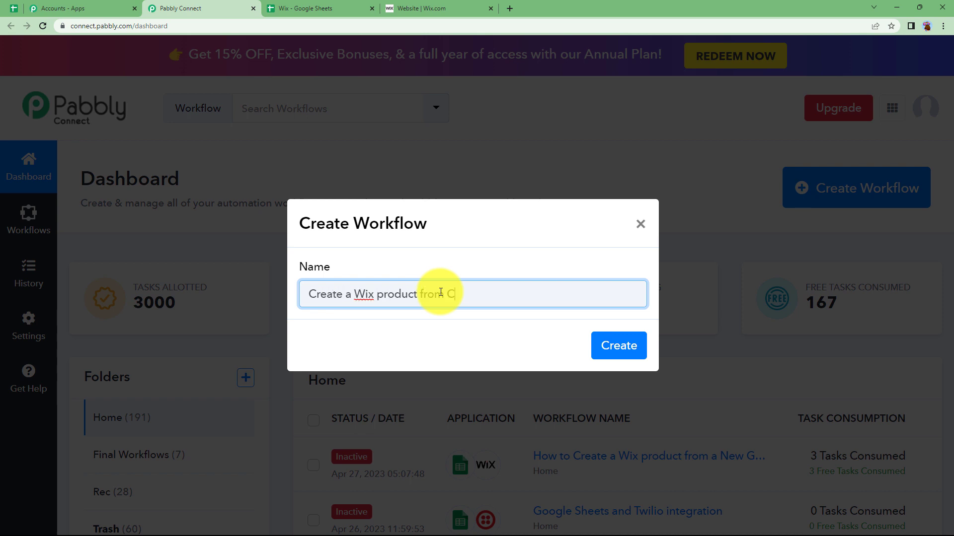
click(610, 344)
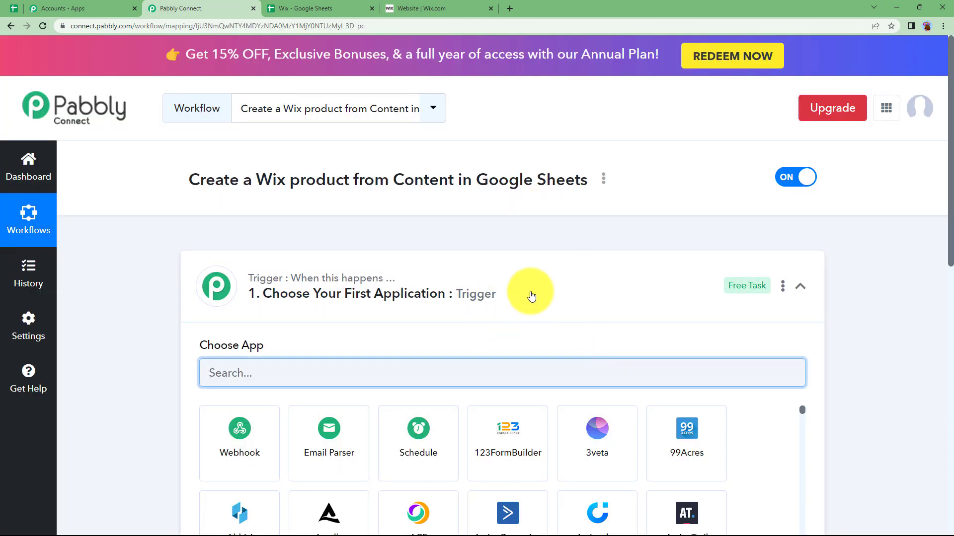
click(367, 273)
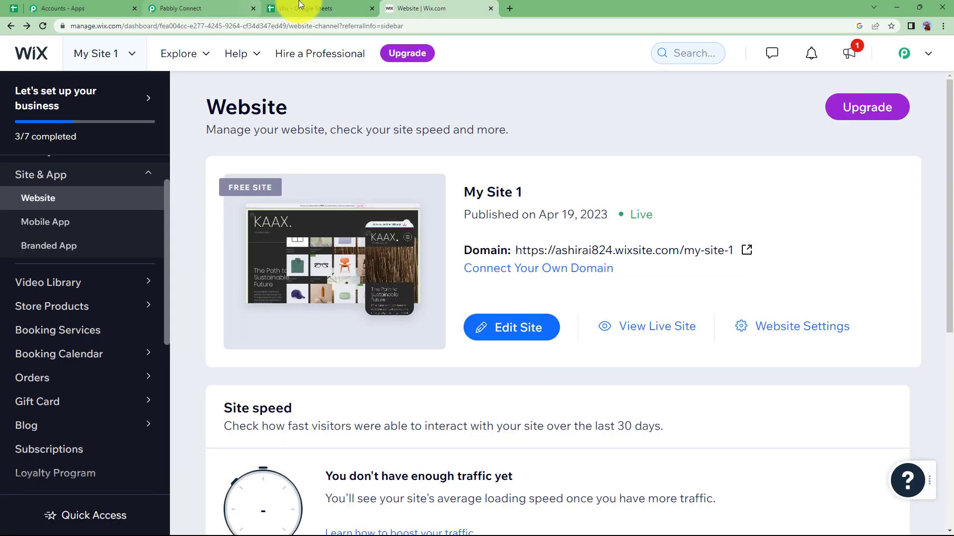
click(295, 8)
click(441, 6)
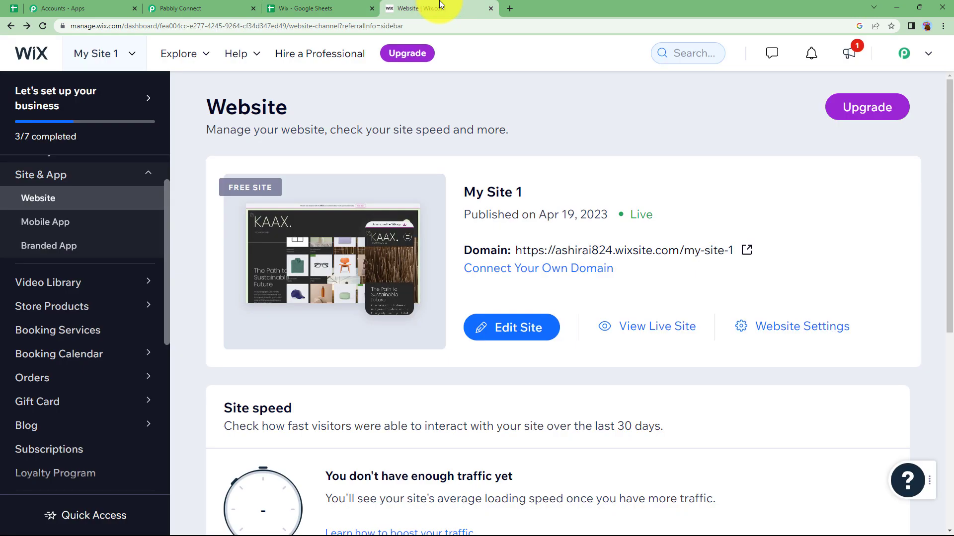
click(212, 6)
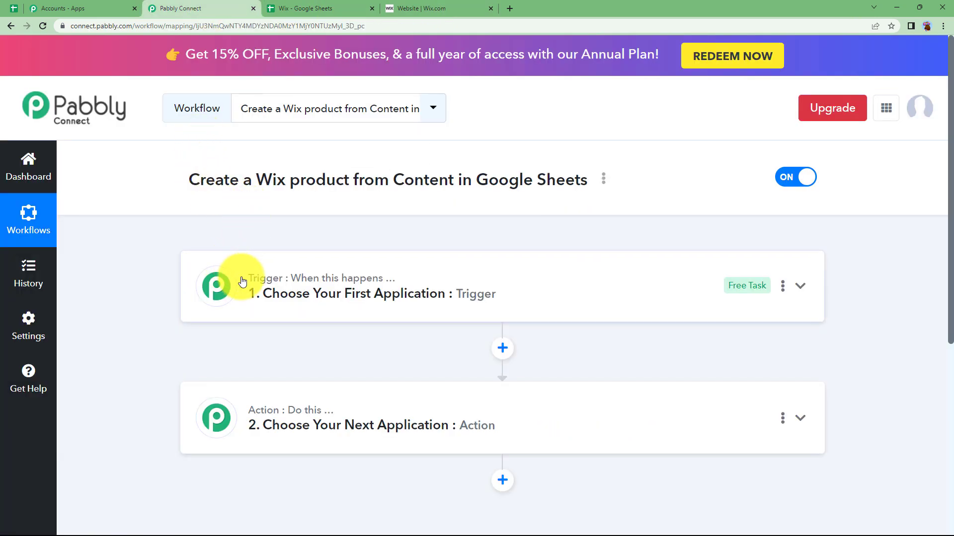
click(329, 287)
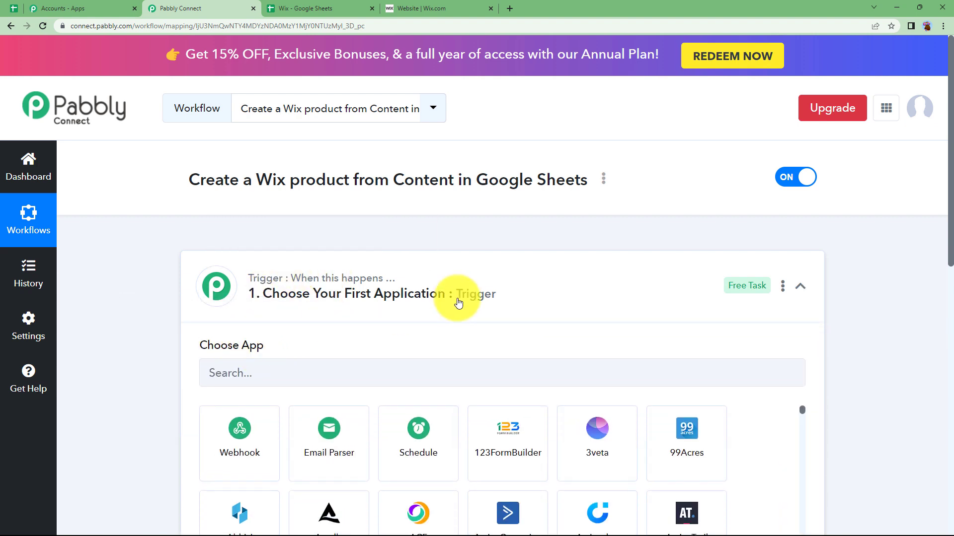
click(349, 293)
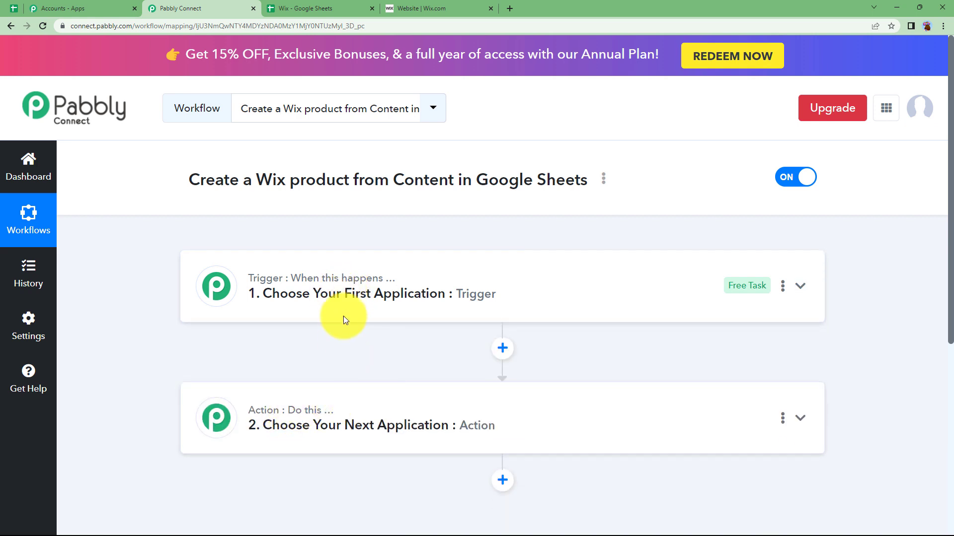
click(341, 292)
click(319, 383)
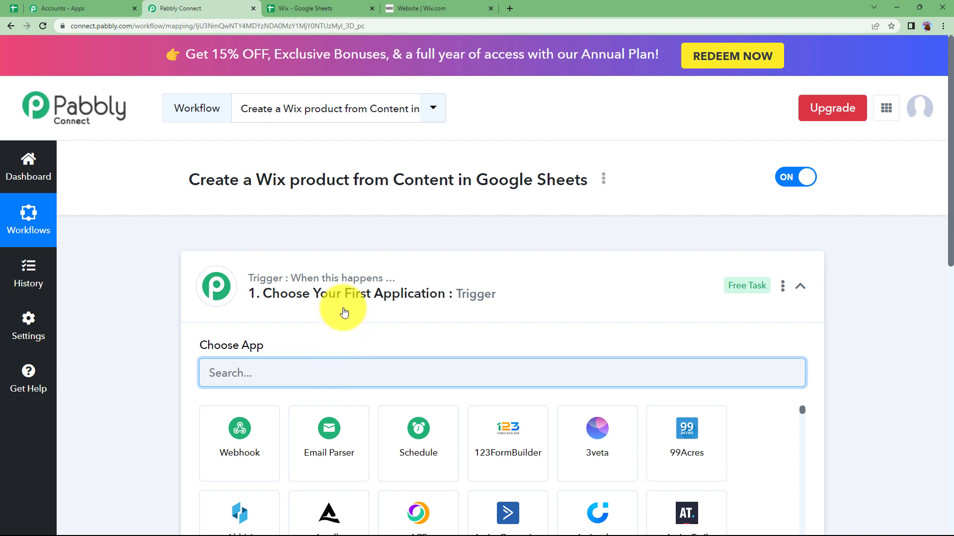
Choose Google Sheets as the trigger app with the New or Updated Spreadsheet Row event.
text(googl)
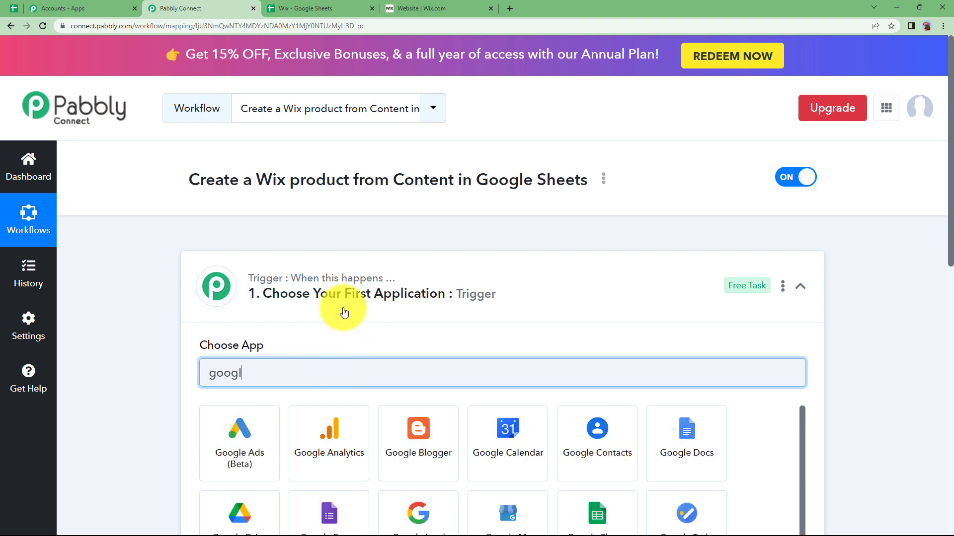
text(e shee)
click(219, 442)
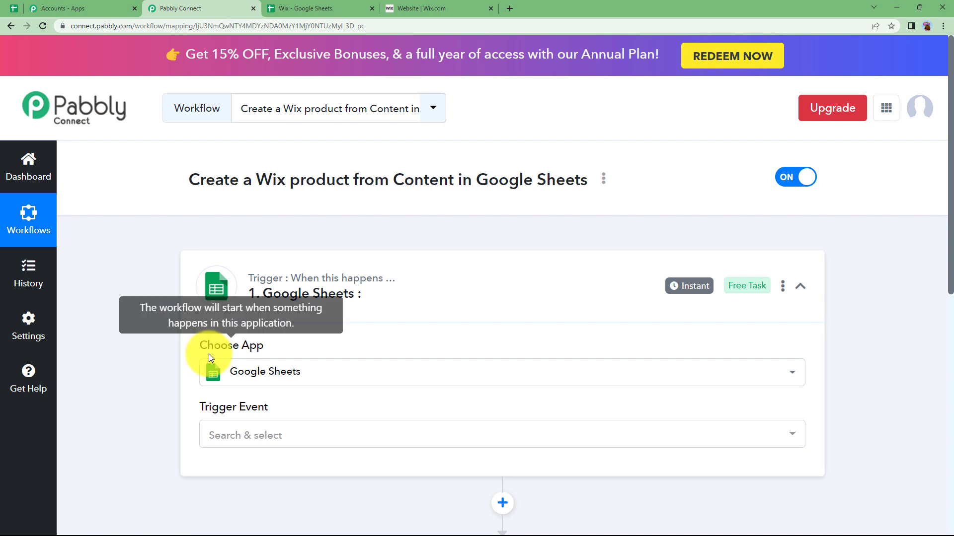
click(256, 439)
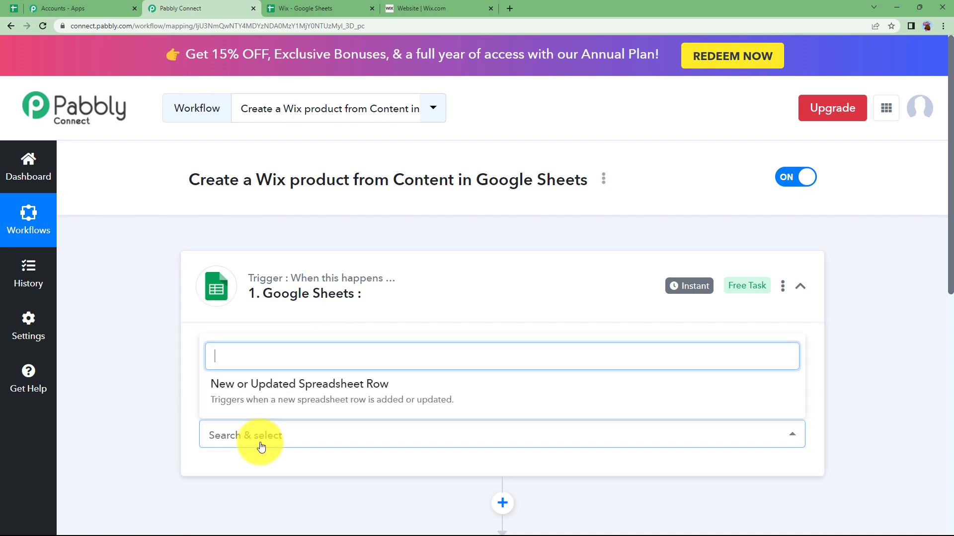
click(263, 403)
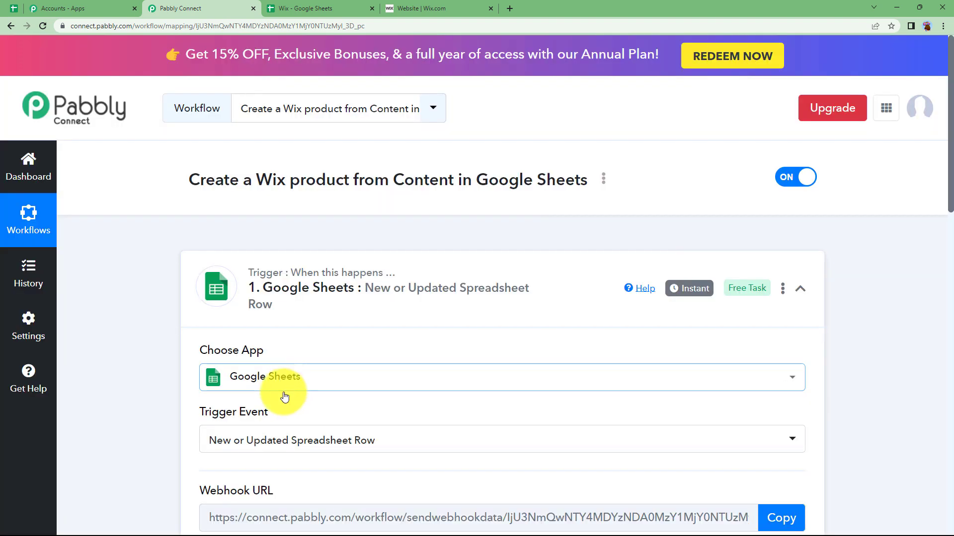
scroll(181, 418, down, 3)
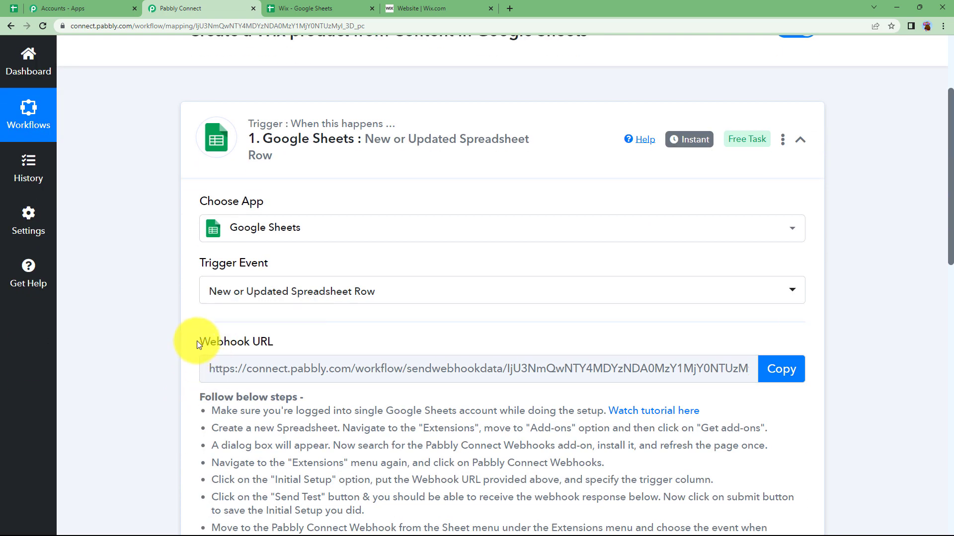
drag(197, 340, 278, 343)
click(297, 343)
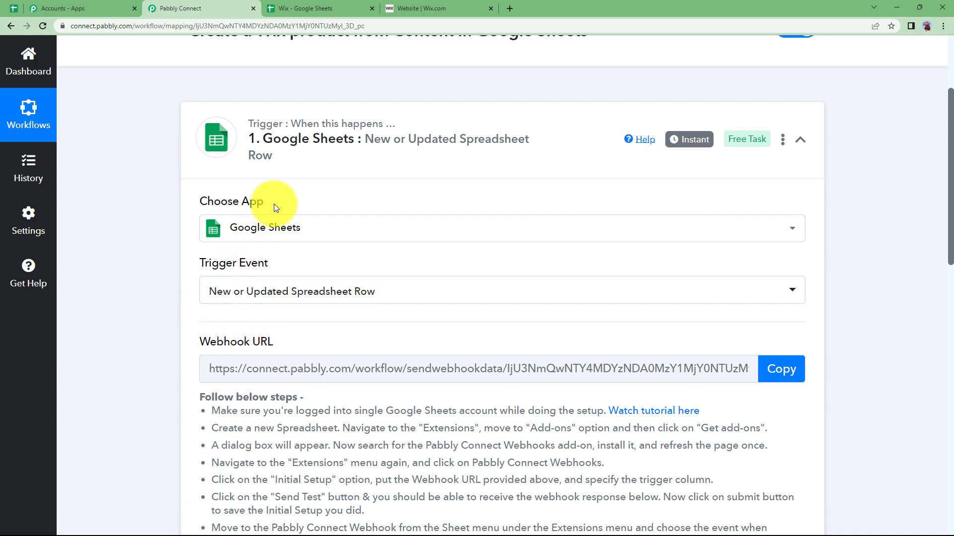
click(298, 8)
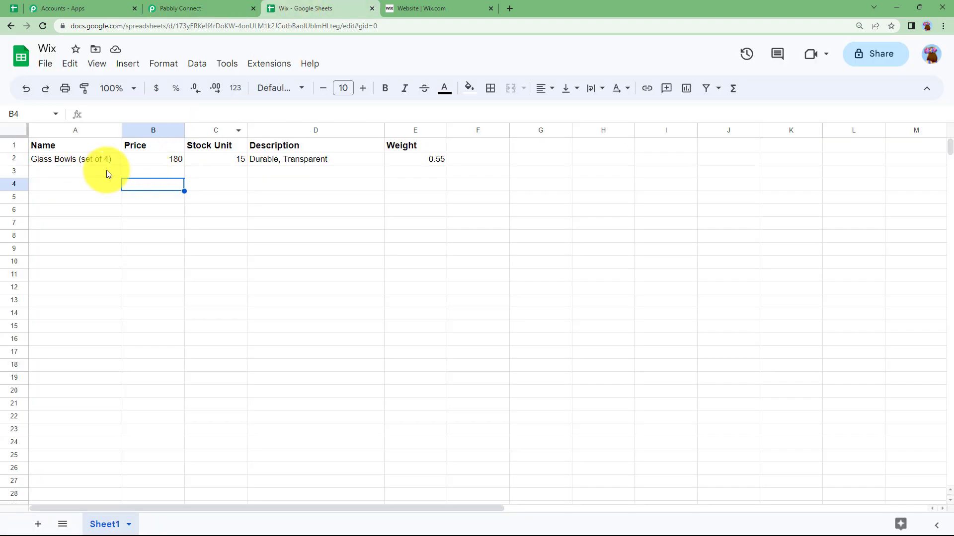
click(208, 9)
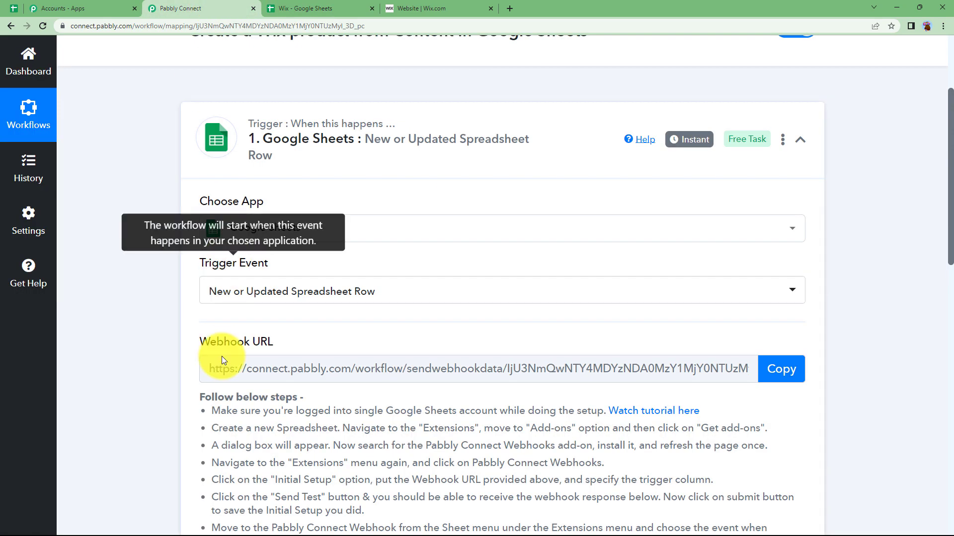
scroll(169, 405, down, 7)
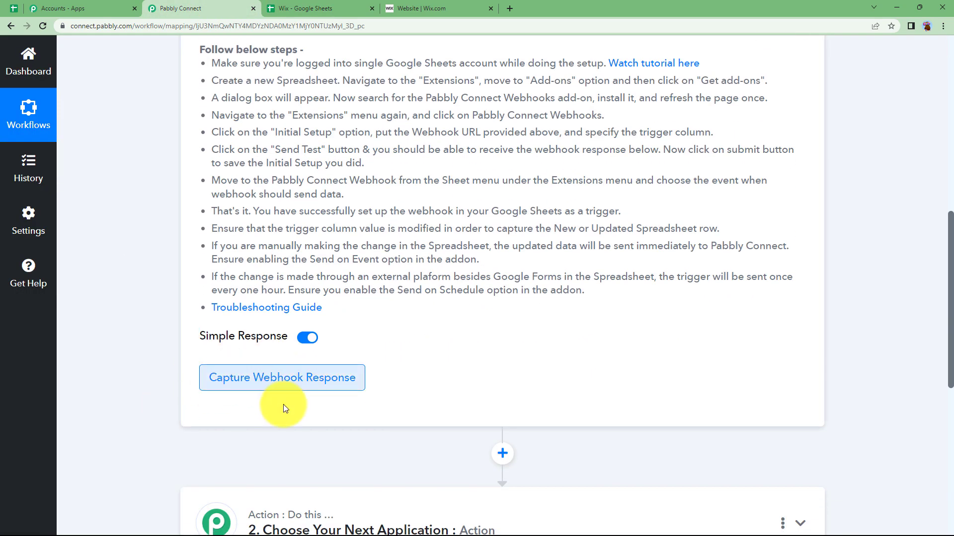
scroll(267, 350, up, 7)
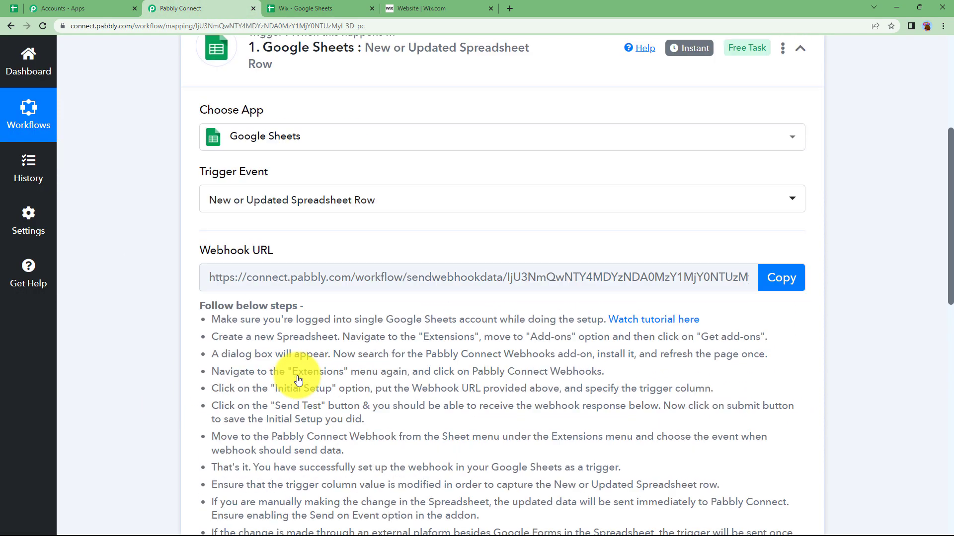
click(304, 8)
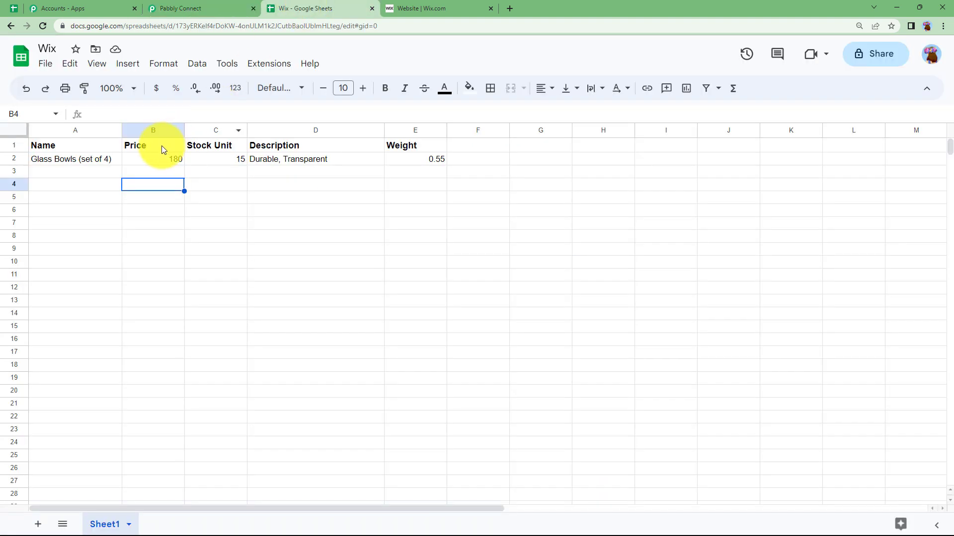
click(94, 197)
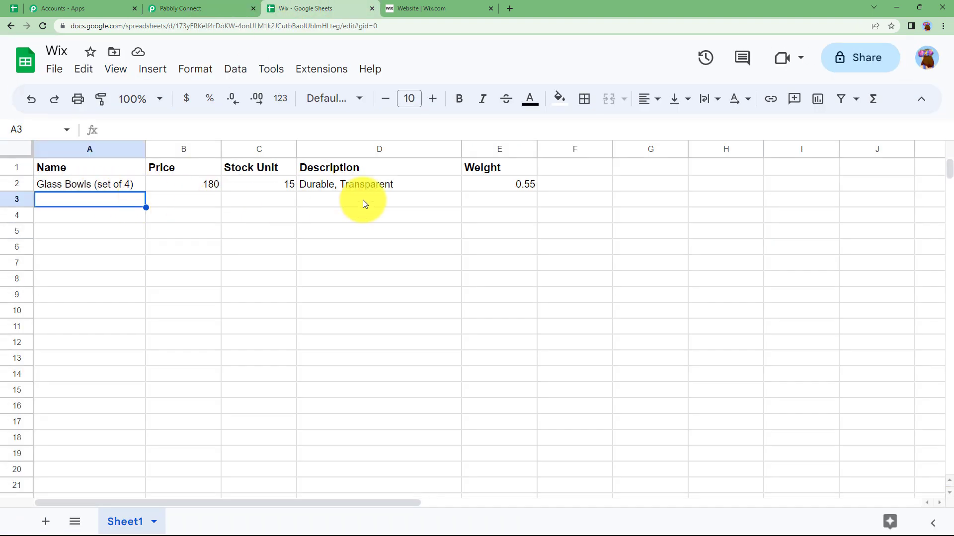
click(333, 70)
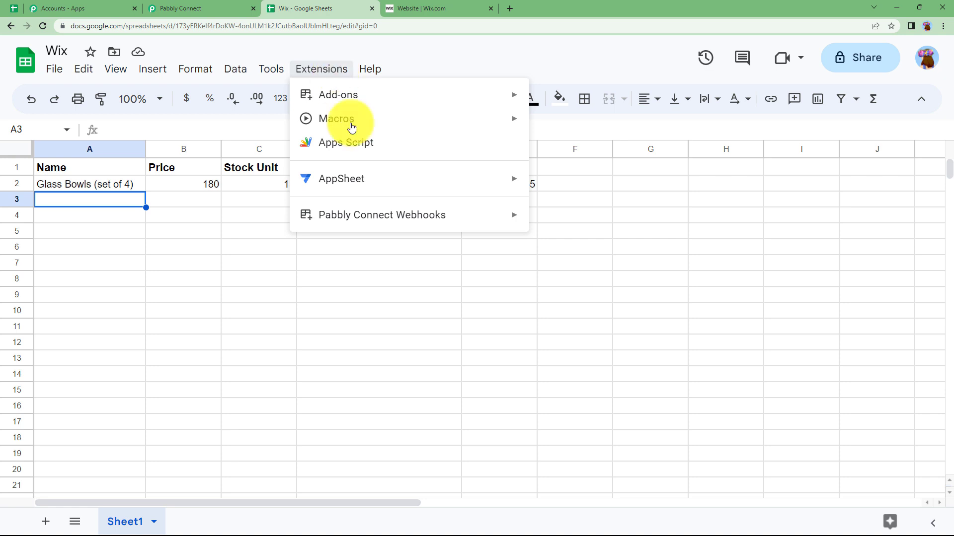
mouse_move(464, 100)
click(600, 102)
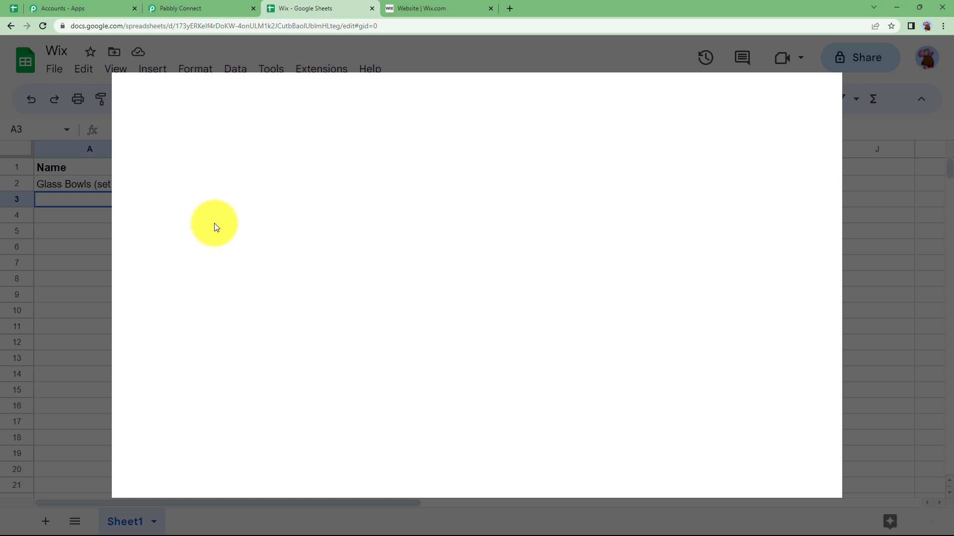
click(606, 96)
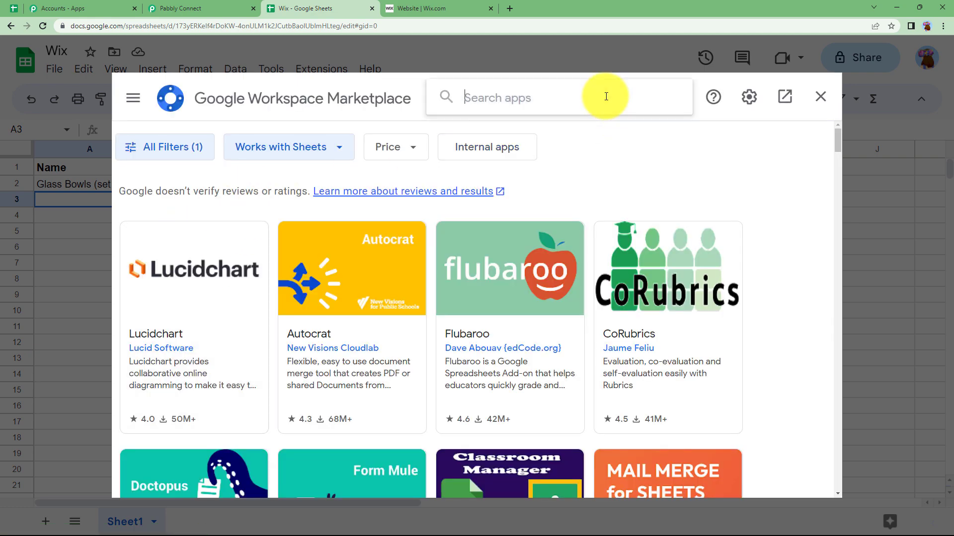
text(pa)
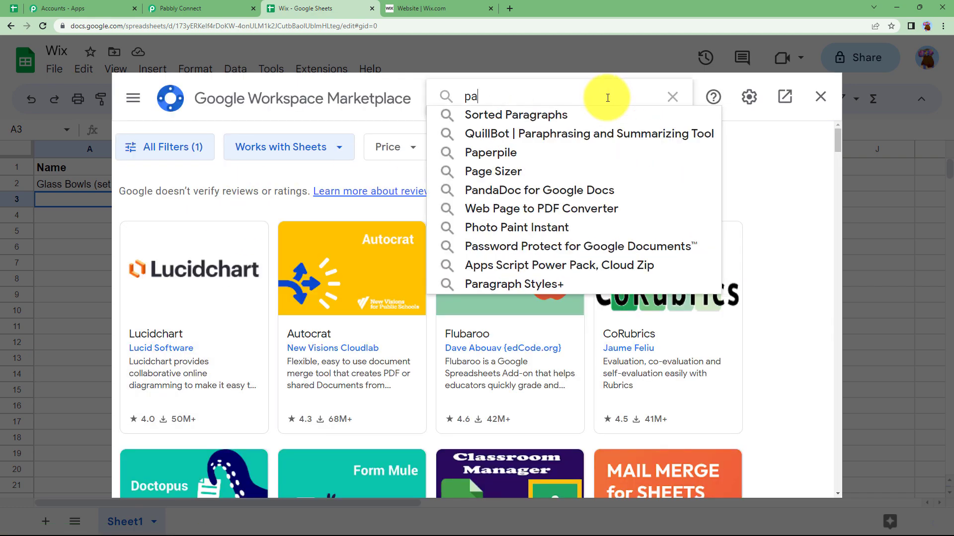
text(bbly co)
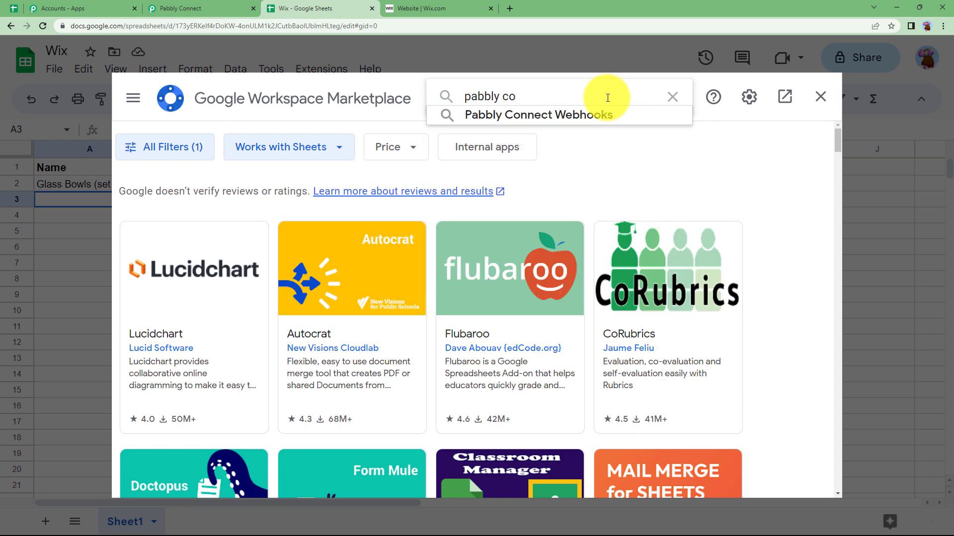
click(607, 115)
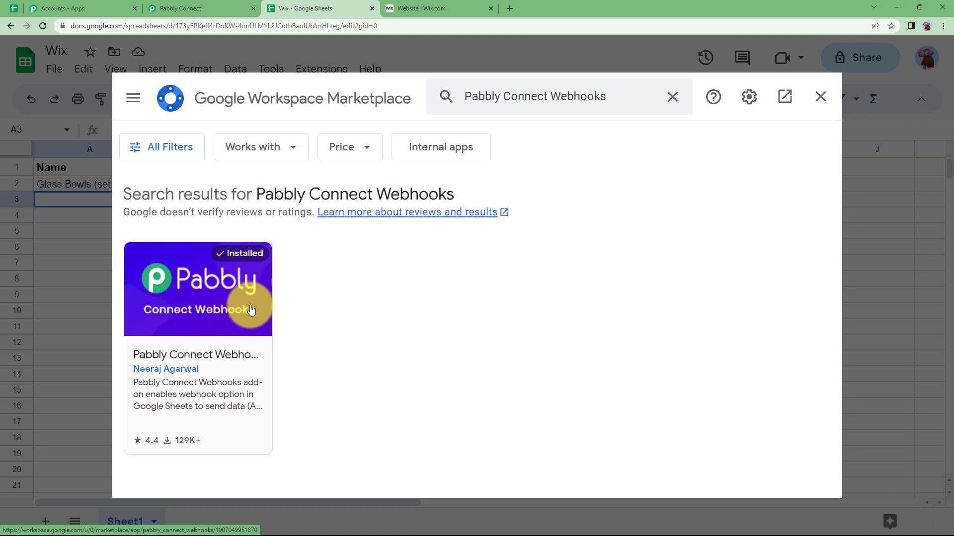
click(820, 97)
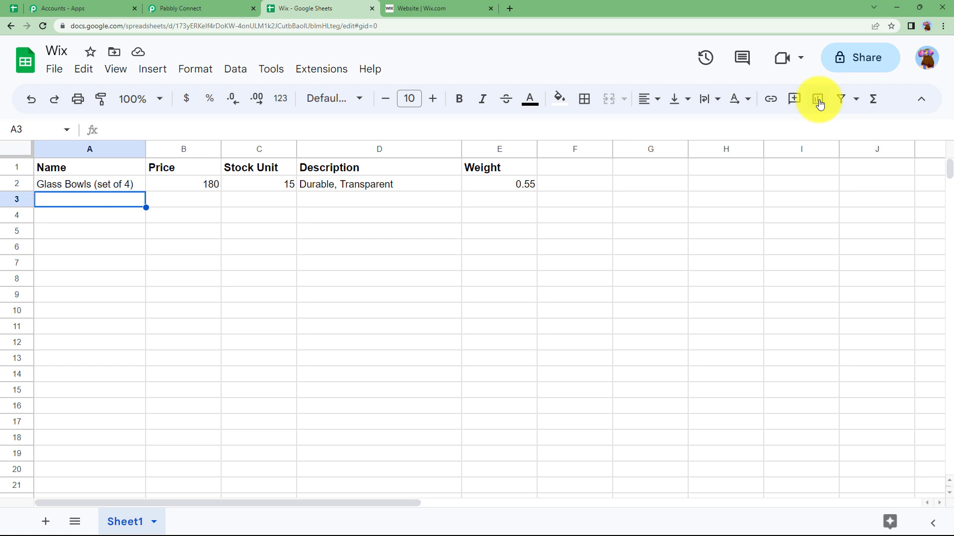
Start the Pabbly Connect Webhooks Initial Setup from the sheet's Extensions menu.
click(340, 79)
mouse_move(452, 215)
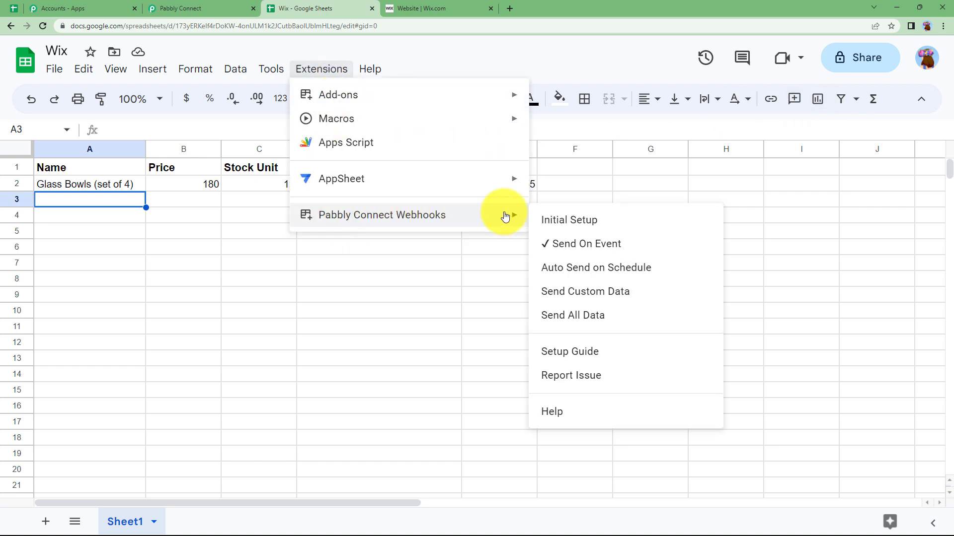
click(557, 220)
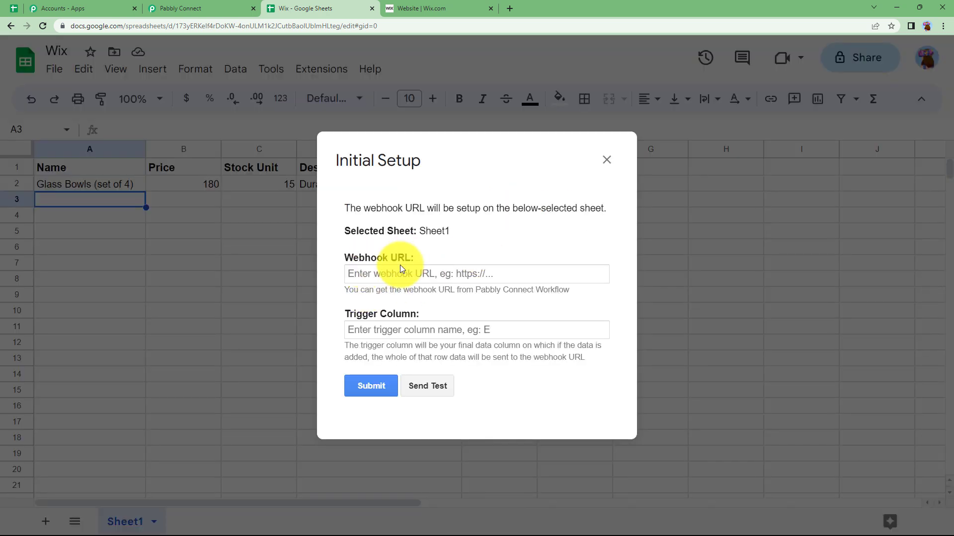
click(385, 274)
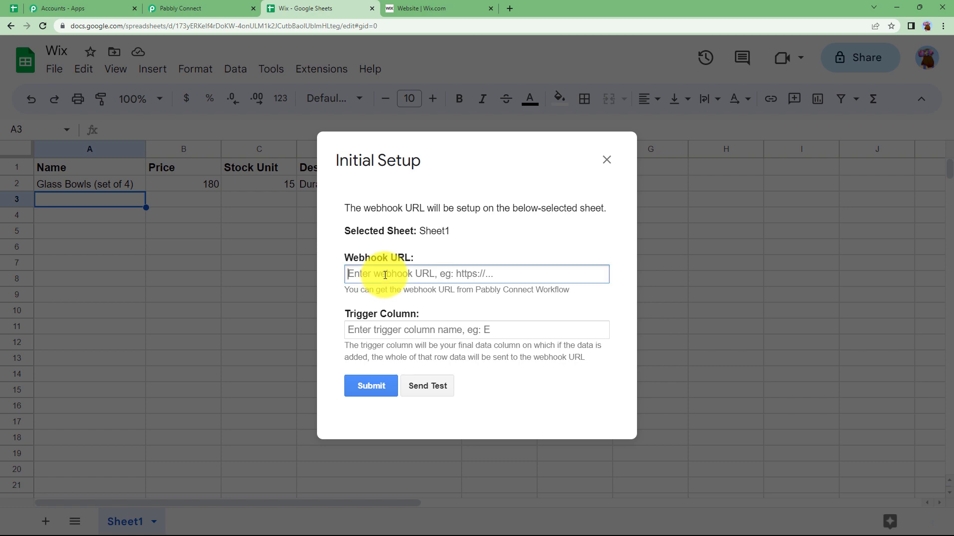
Copy the workflow's webhook URL from the Pabbly Connect trigger step.
click(199, 8)
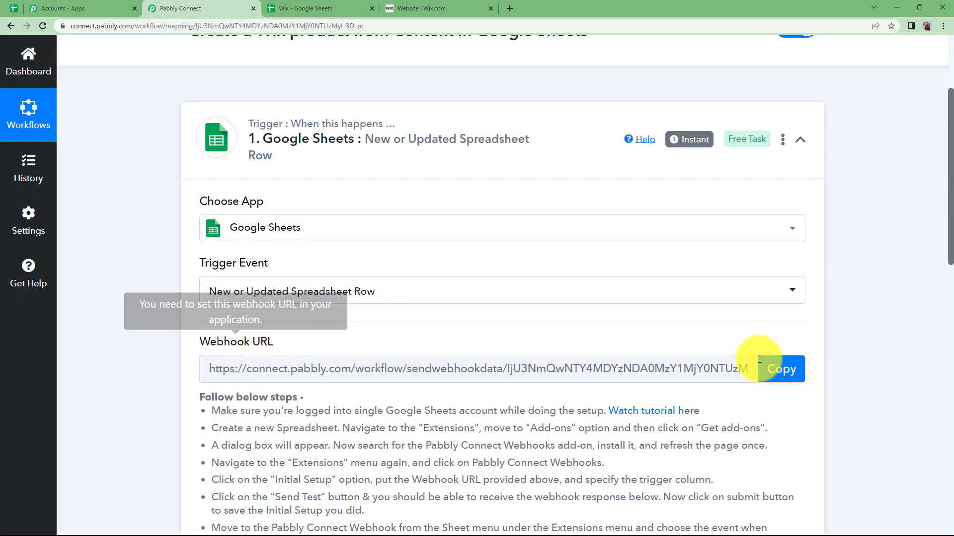
click(781, 369)
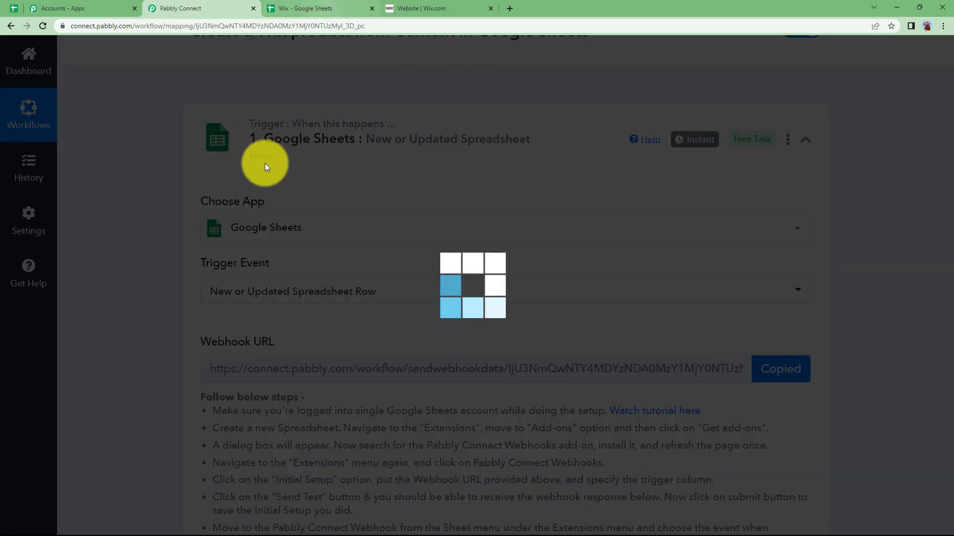
scroll(197, 297, down, 7)
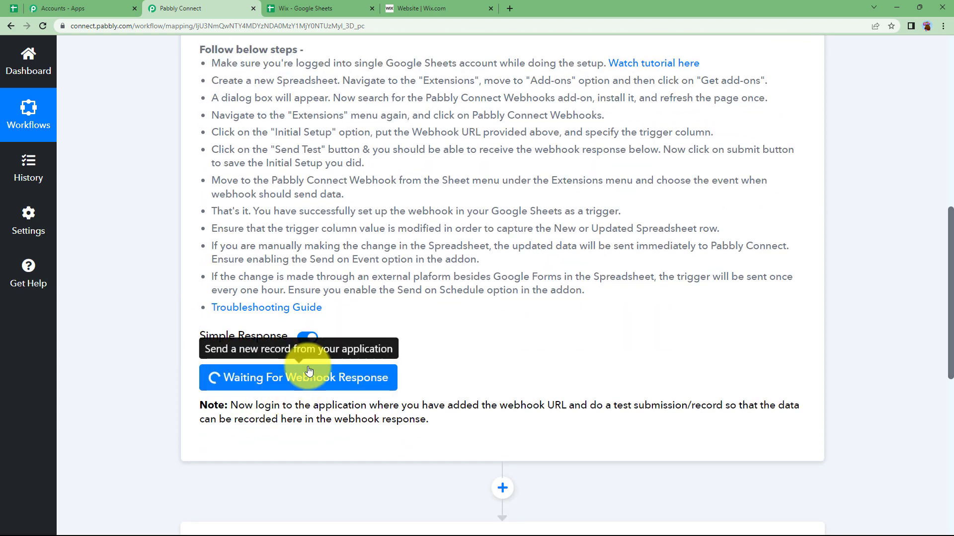
Paste the webhook URL into the setup and enter E as the trigger column.
click(294, 9)
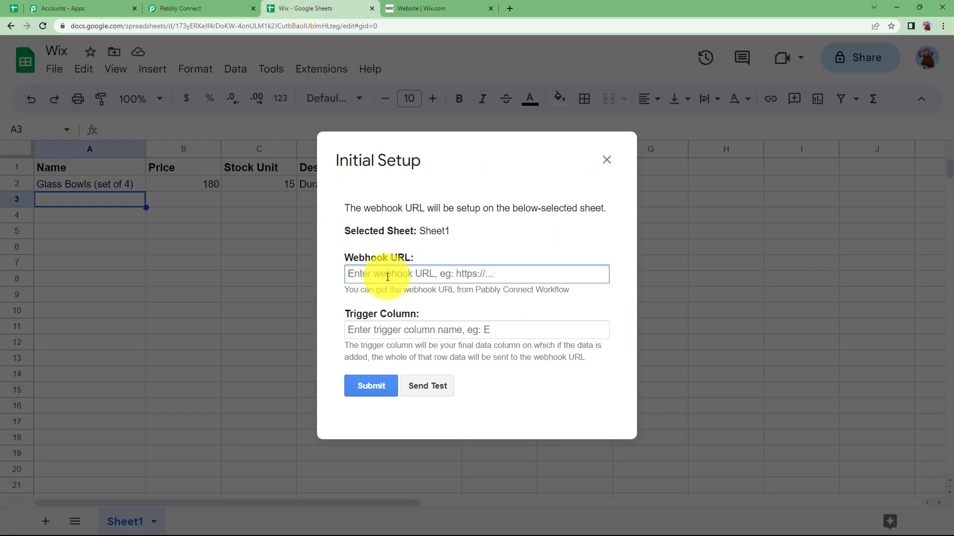
key(ctrl+v)
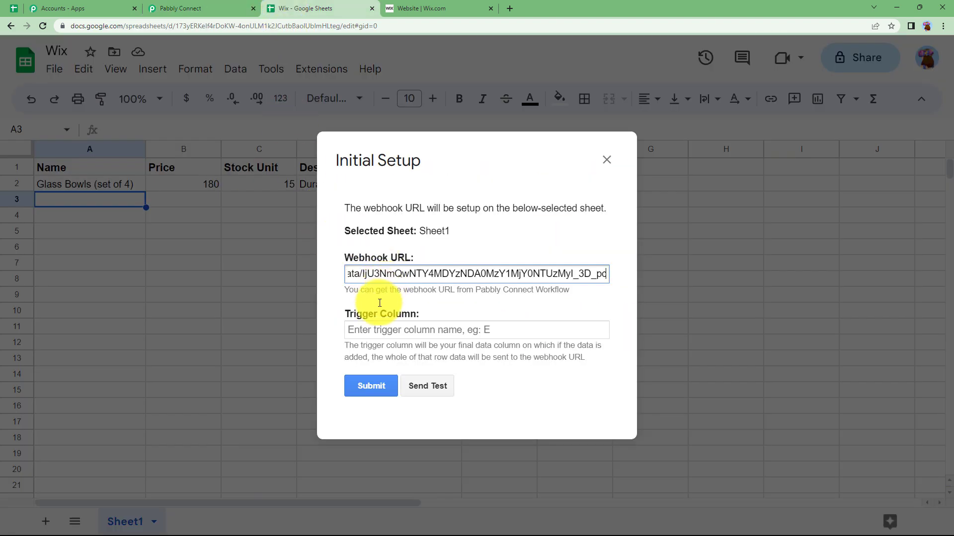
click(384, 330)
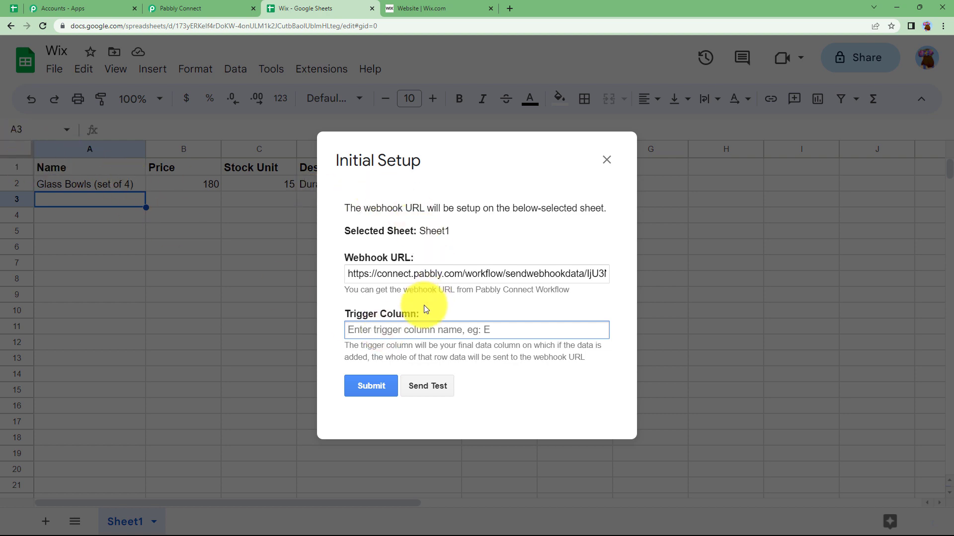
text(E)
key(BackSpace)
text(E)
Send row 2 of the sheet to Pabbly Connect as test data.
click(377, 386)
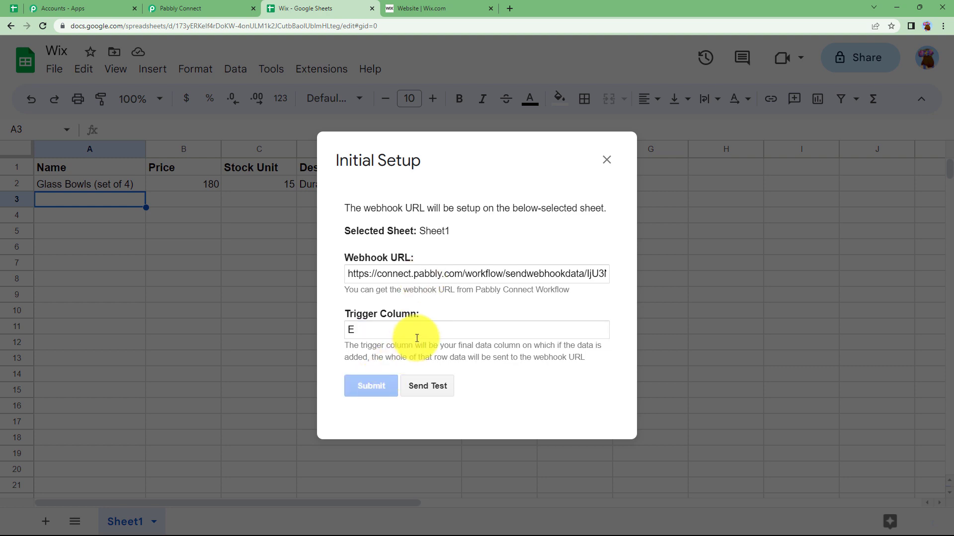
scroll(446, 270, down, 1)
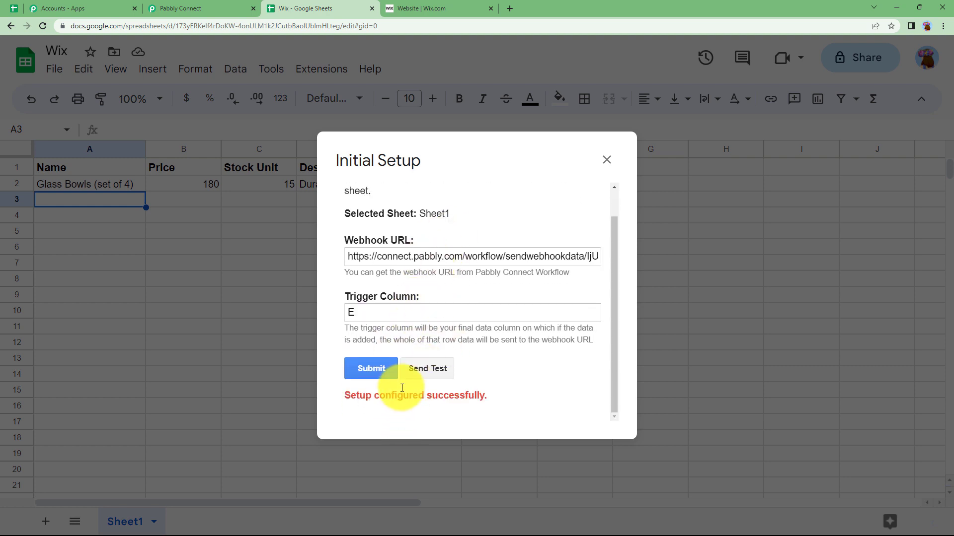
click(433, 370)
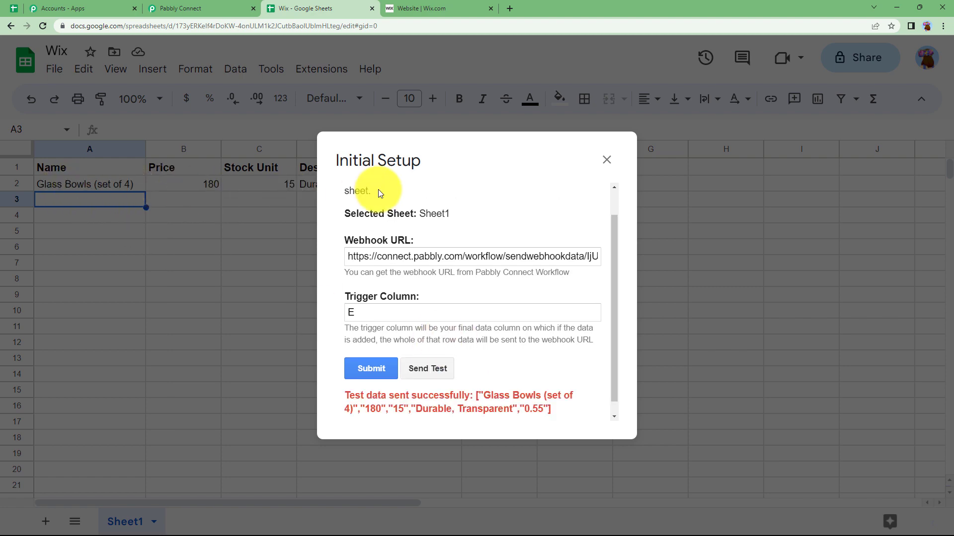
Check the captured response's Weight, Stock Unit and SheetName values in Pabbly Connect.
click(176, 6)
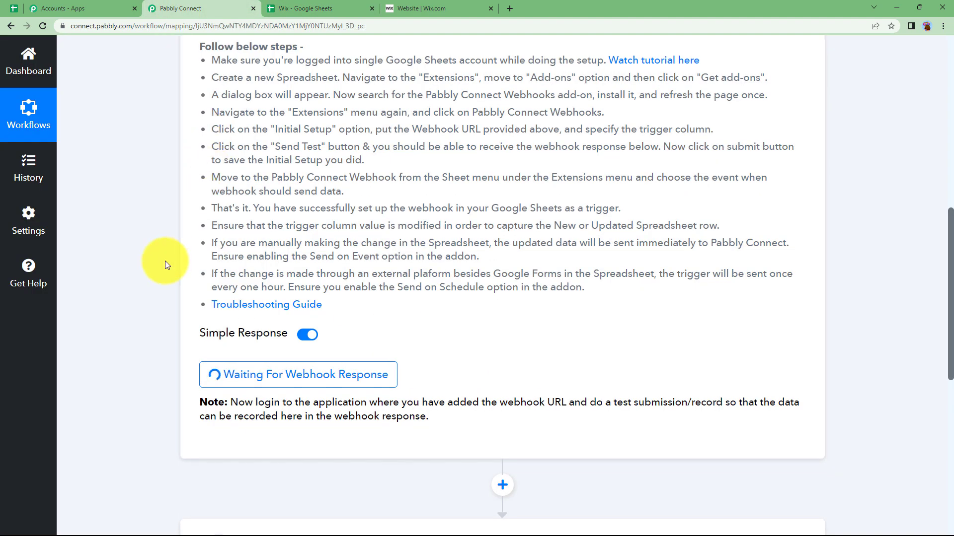
scroll(165, 261, down, 2)
scroll(182, 288, down, 2)
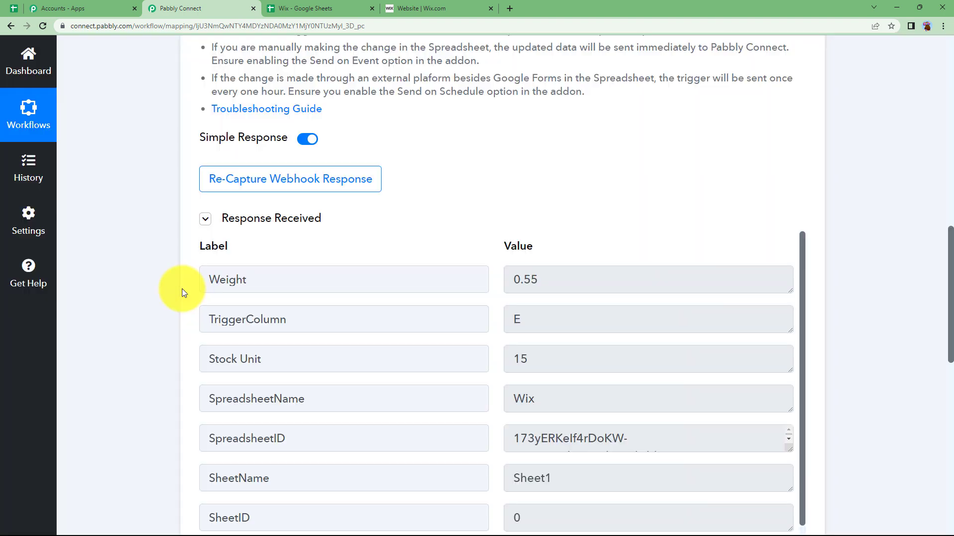
scroll(529, 342, down, 1)
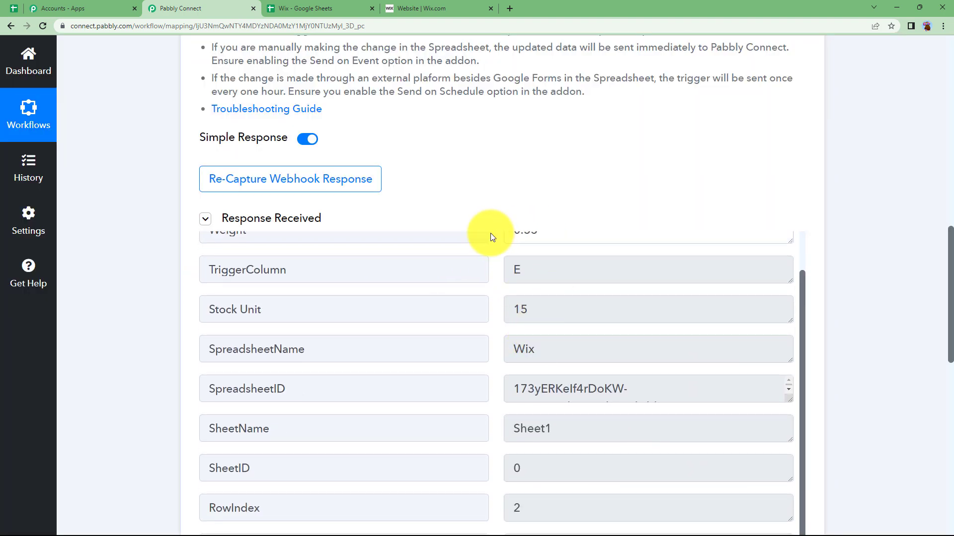
double_click(522, 238)
double_click(505, 364)
scroll(561, 362, down, 2)
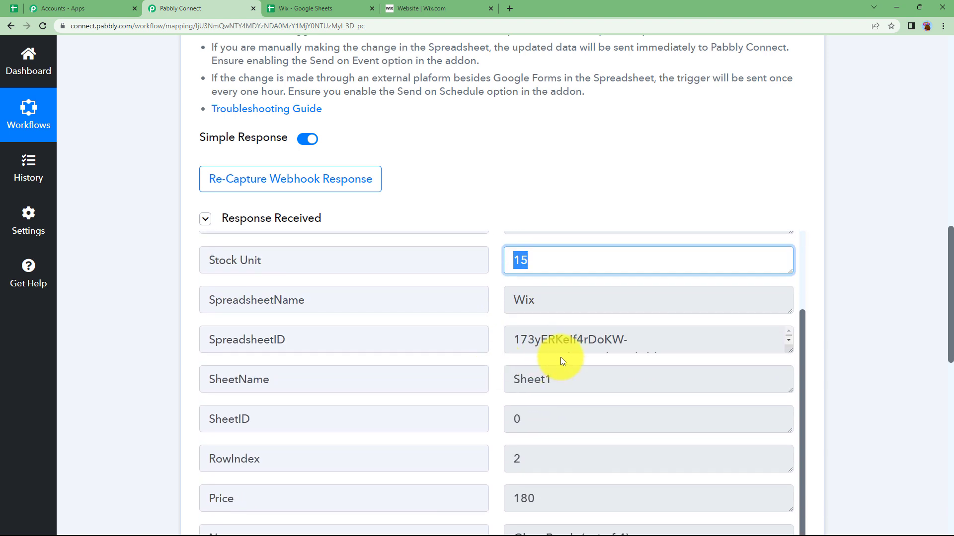
click(527, 388)
double_click(527, 389)
Review the SpreadsheetName, Price, product name and Description values, then return to the sheet.
double_click(526, 304)
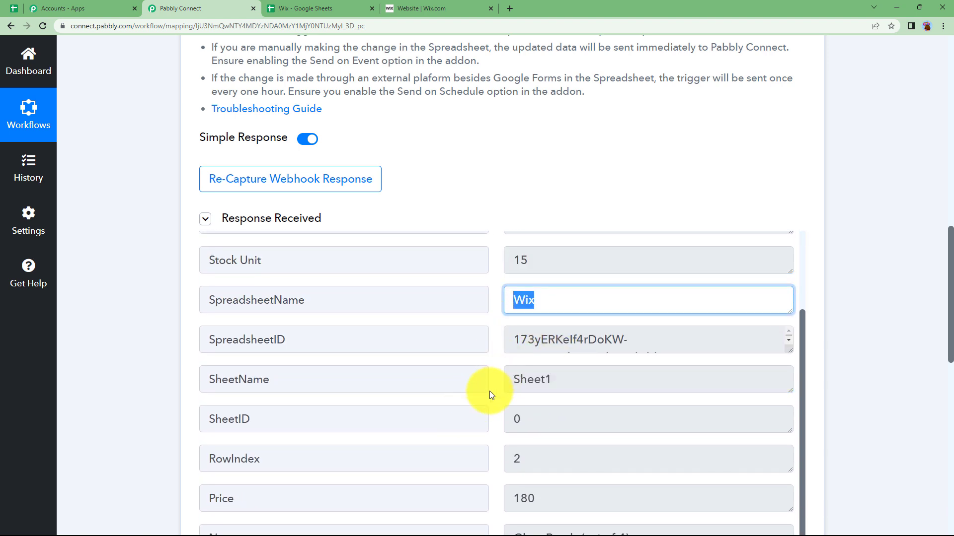
scroll(490, 392, down, 2)
double_click(516, 397)
drag(686, 444, 485, 463)
drag(633, 479, 493, 494)
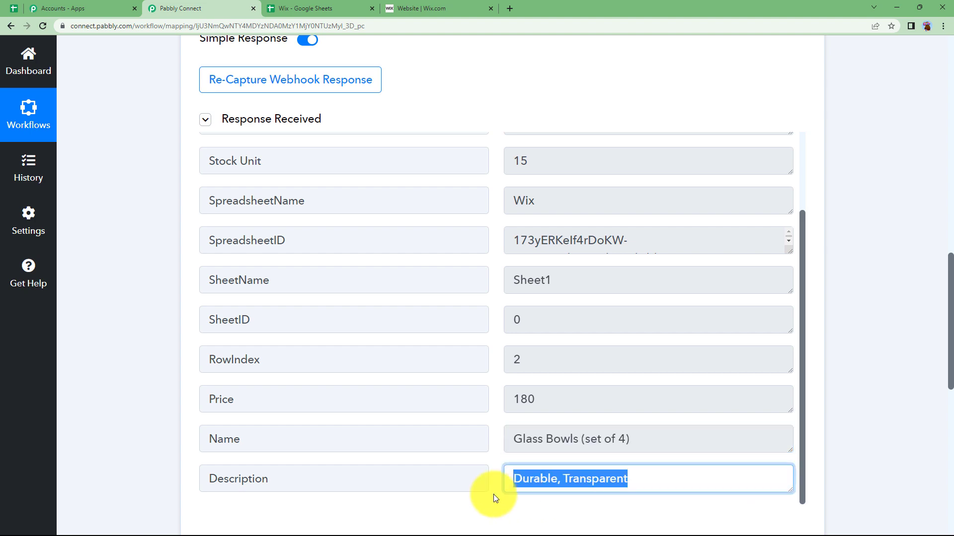
click(126, 357)
click(330, 8)
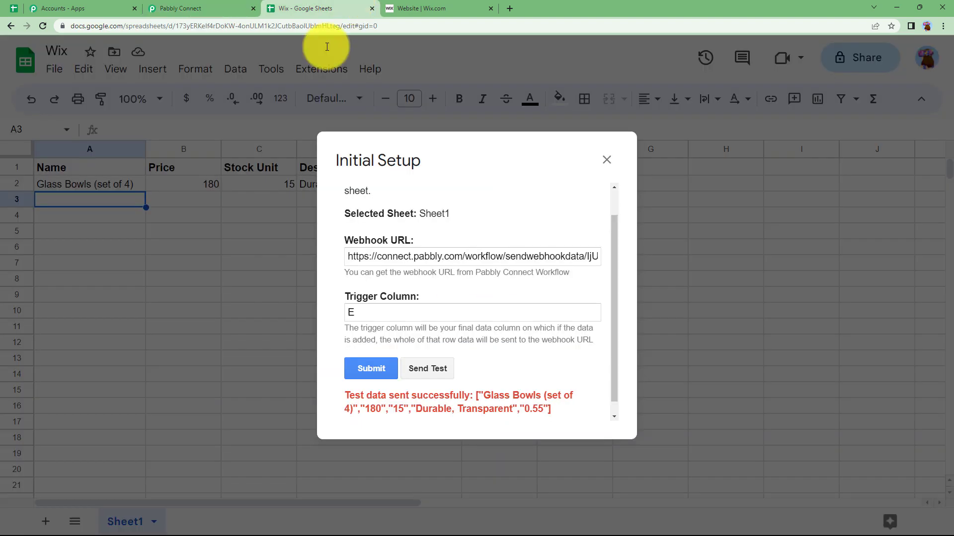
Close the initial setup and send the Glass Bowls row with Send On Event.
click(606, 159)
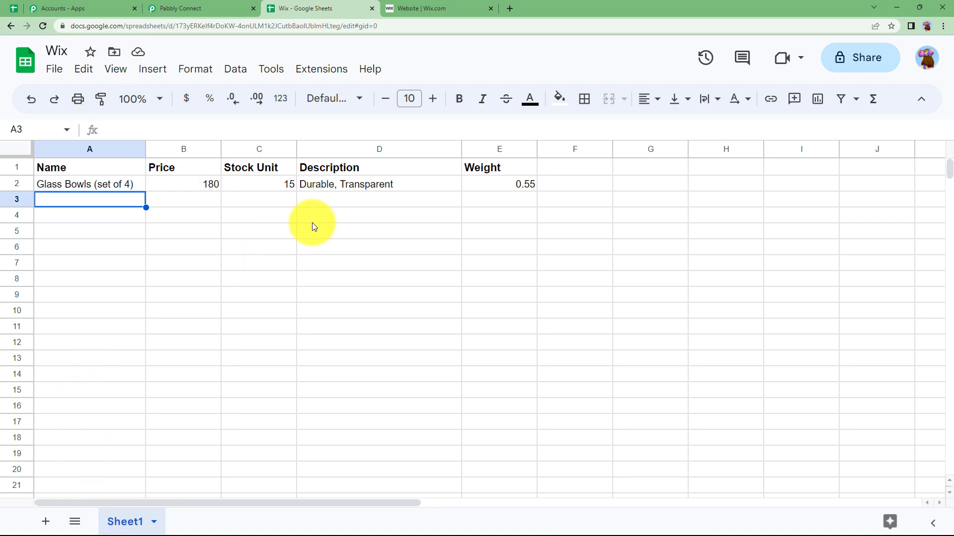
click(322, 68)
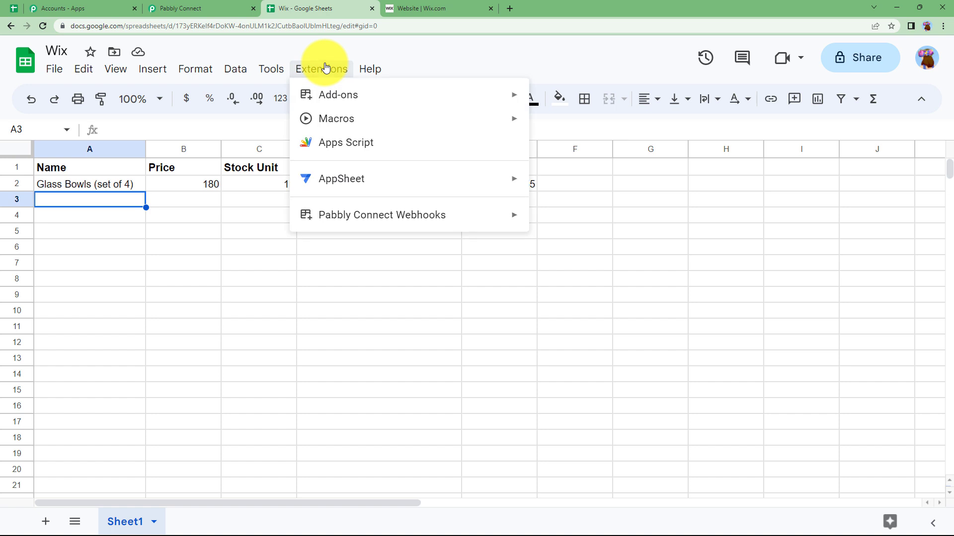
mouse_move(377, 219)
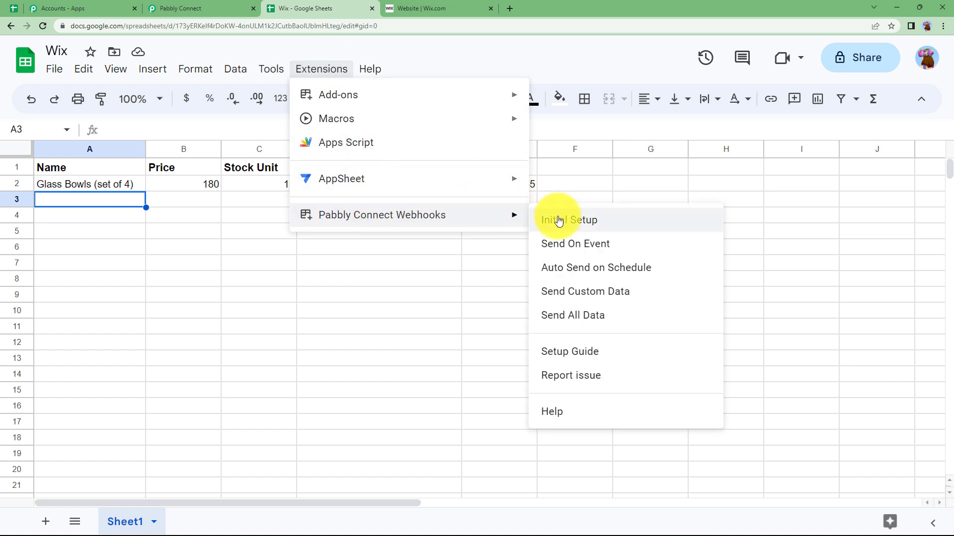
click(557, 246)
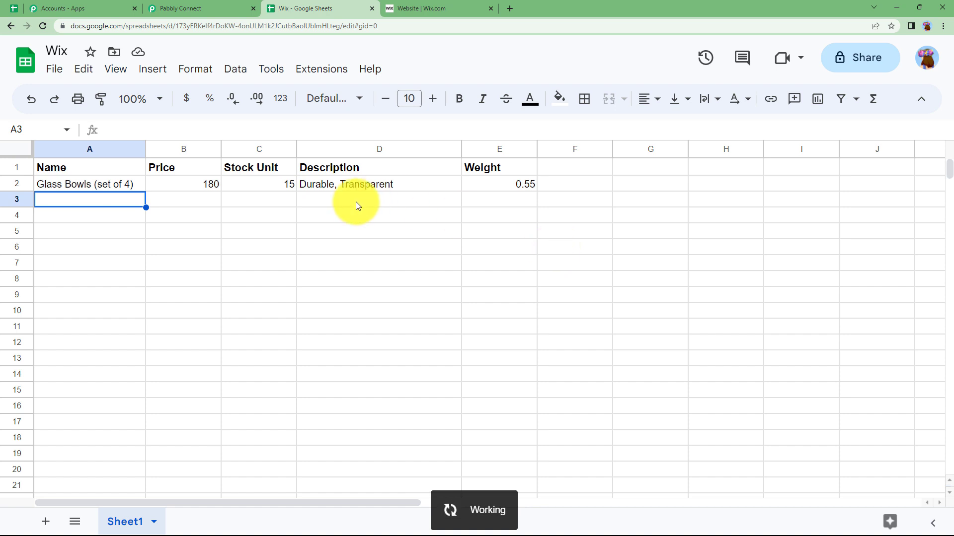
Select a few of the row's cells, then go back to the Pabbly Connect workflow.
click(171, 202)
click(248, 209)
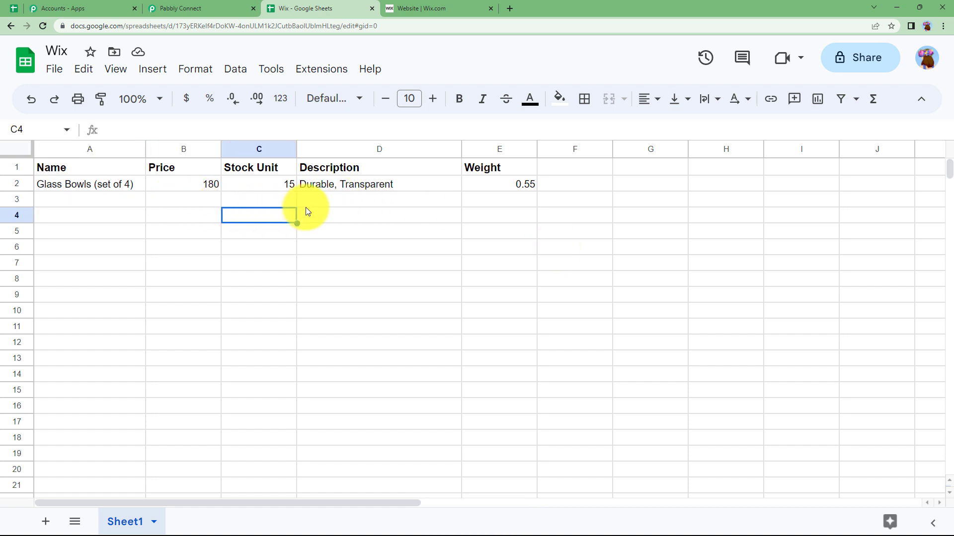
click(357, 205)
click(471, 199)
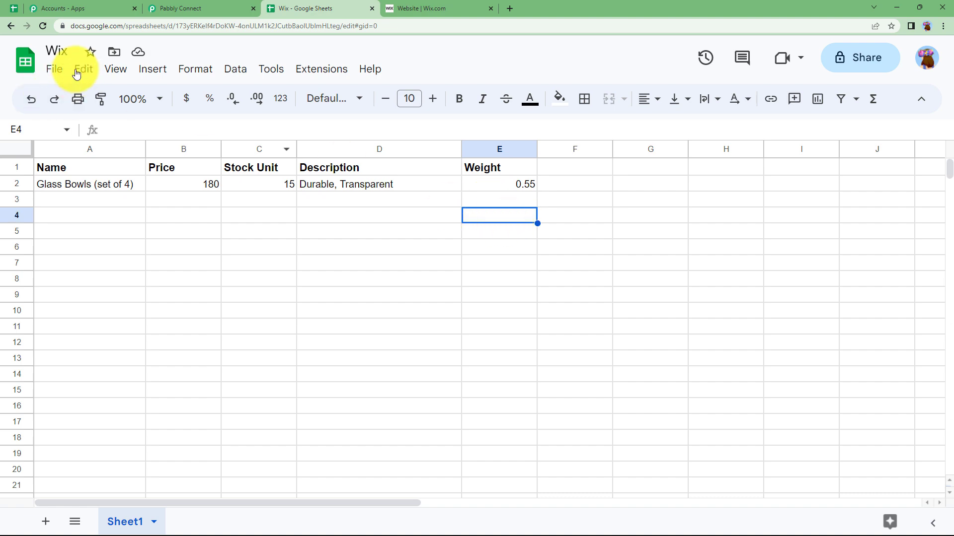
click(191, 9)
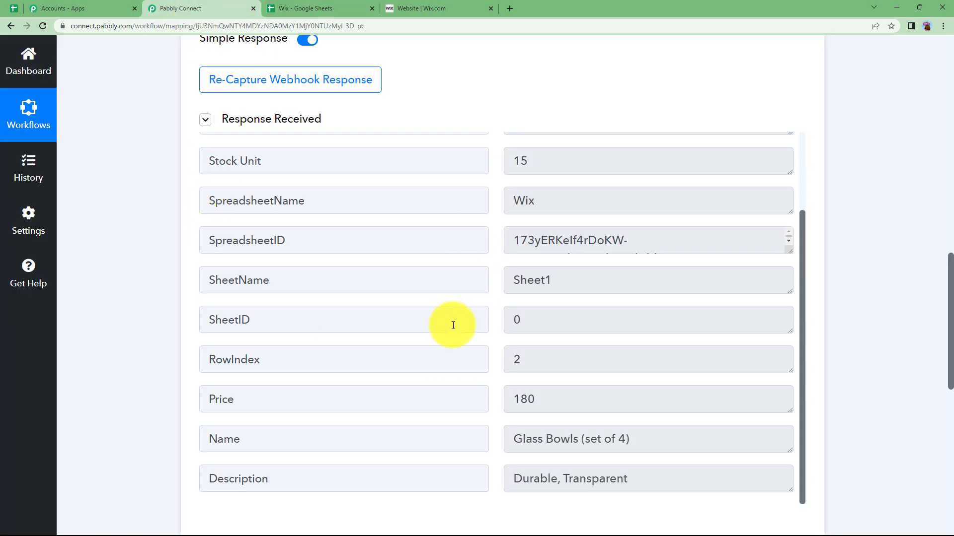
Collapse the Google Sheets trigger card and expand the action step.
scroll(149, 236, up, 8)
scroll(154, 234, up, 7)
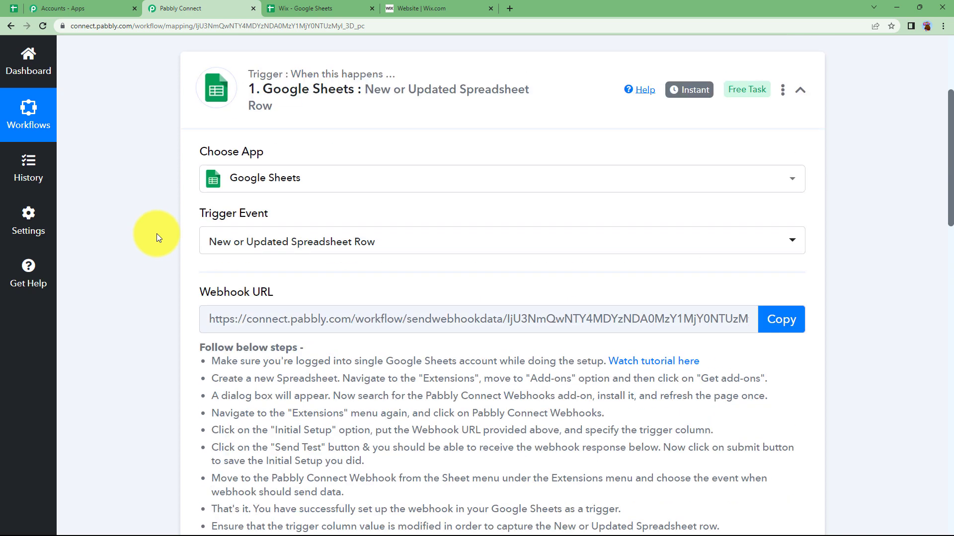
click(182, 263)
scroll(208, 276, down, 2)
click(259, 263)
Pick Wix with the Create Product event and begin connecting a Wix account.
click(286, 355)
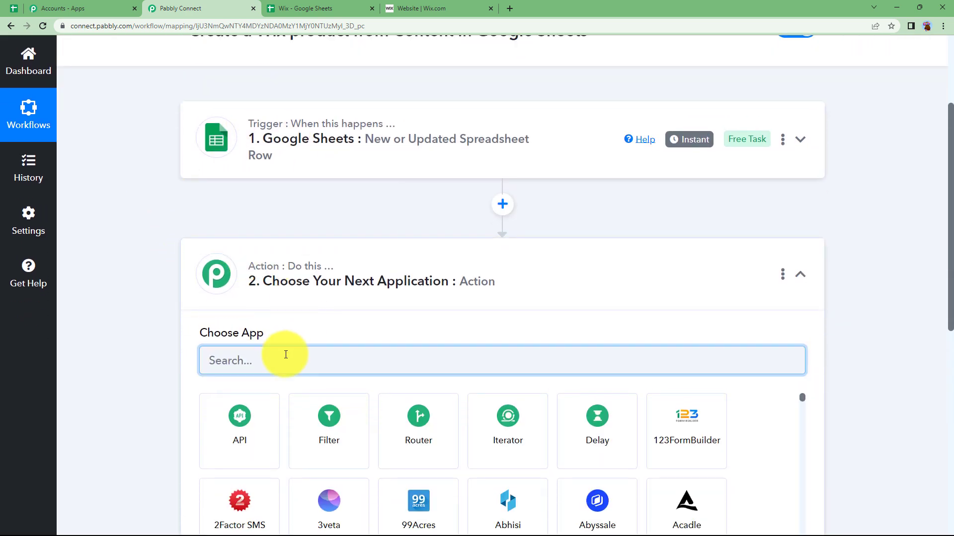
text(WIX)
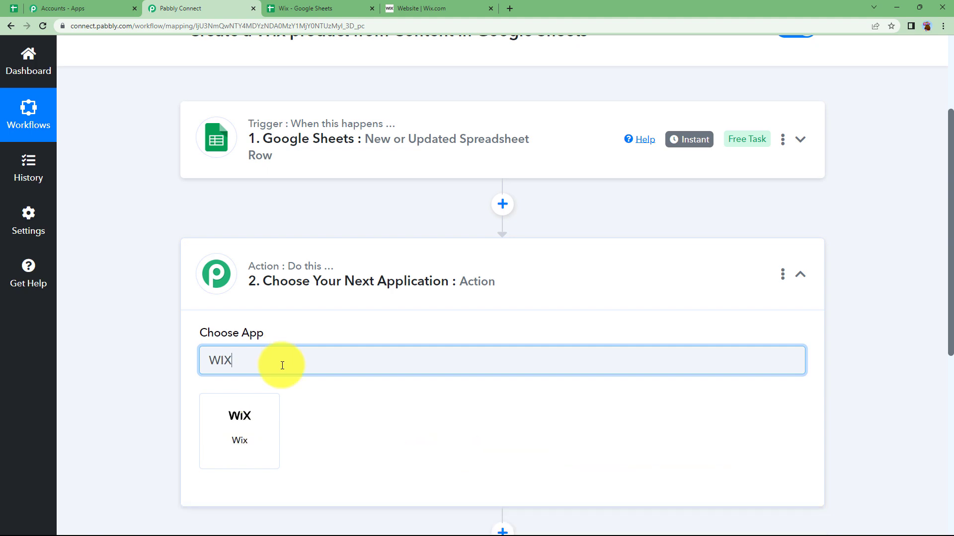
click(244, 426)
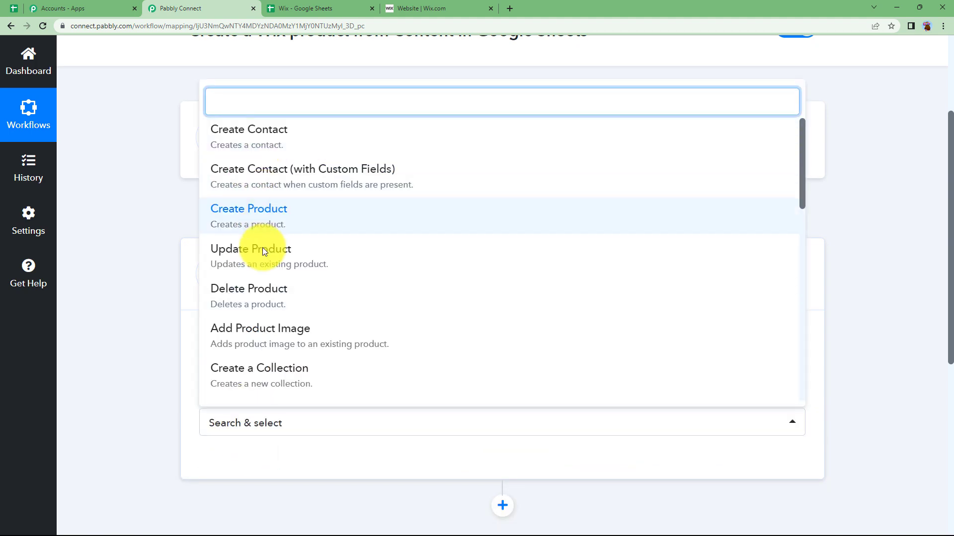
click(276, 213)
click(235, 366)
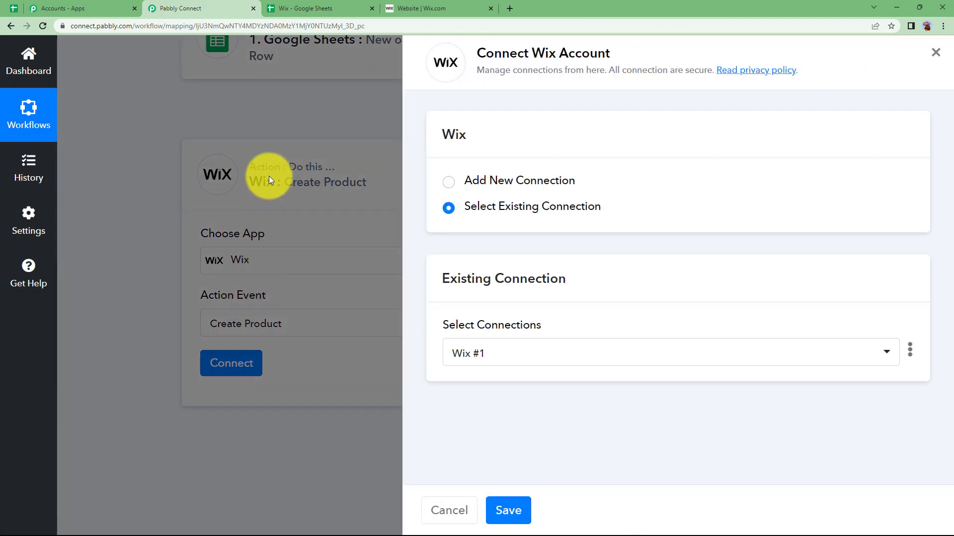
Add a new Wix connection via Connect With Wix to reach the App ID and Secret ID form.
click(448, 188)
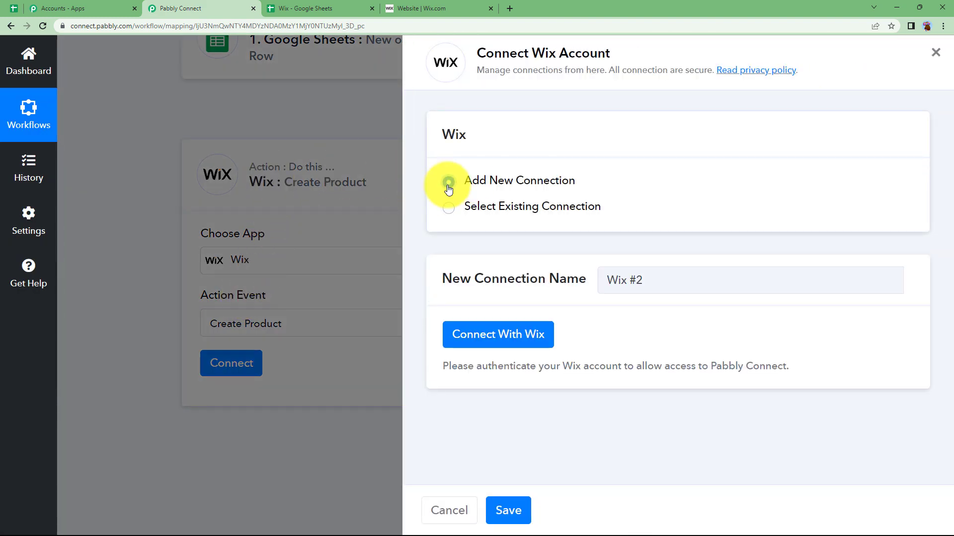
click(492, 335)
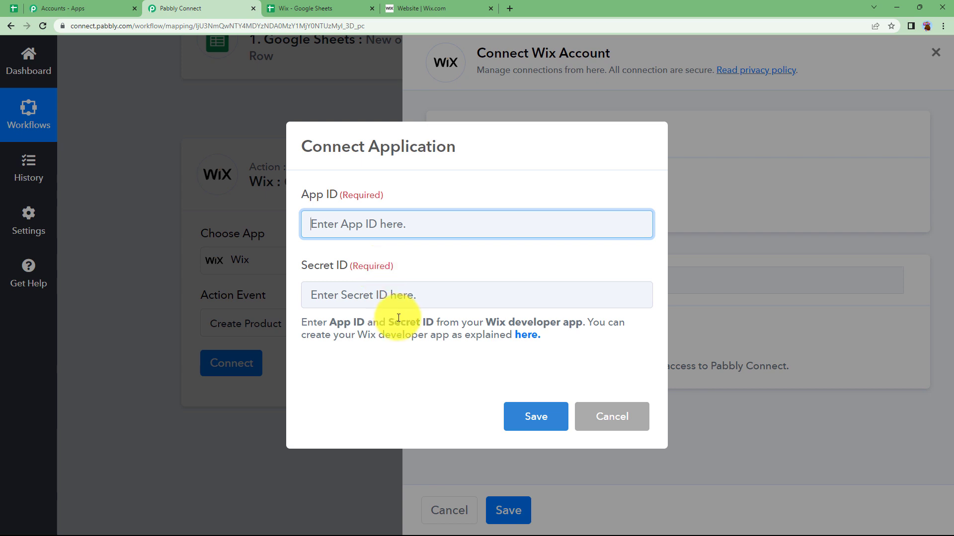
drag(490, 322, 580, 323)
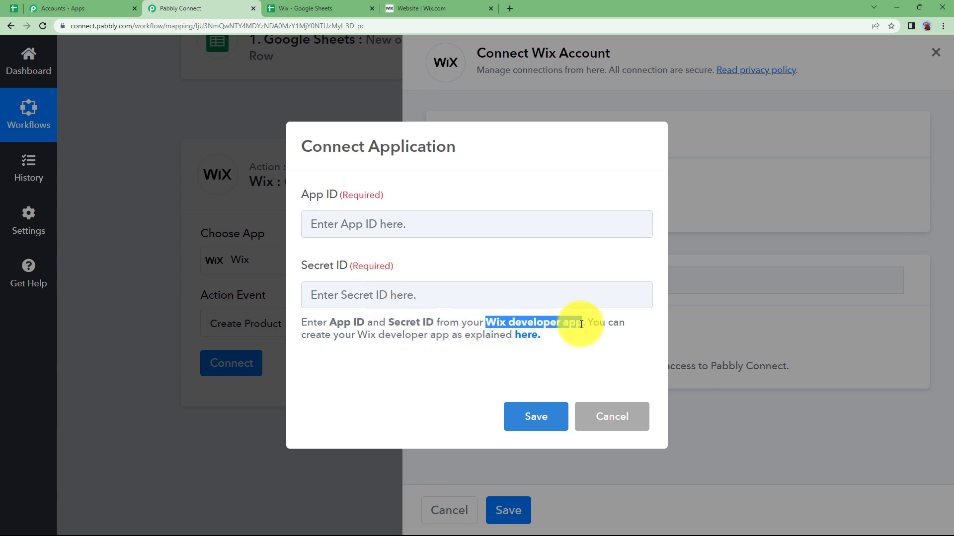
click(487, 310)
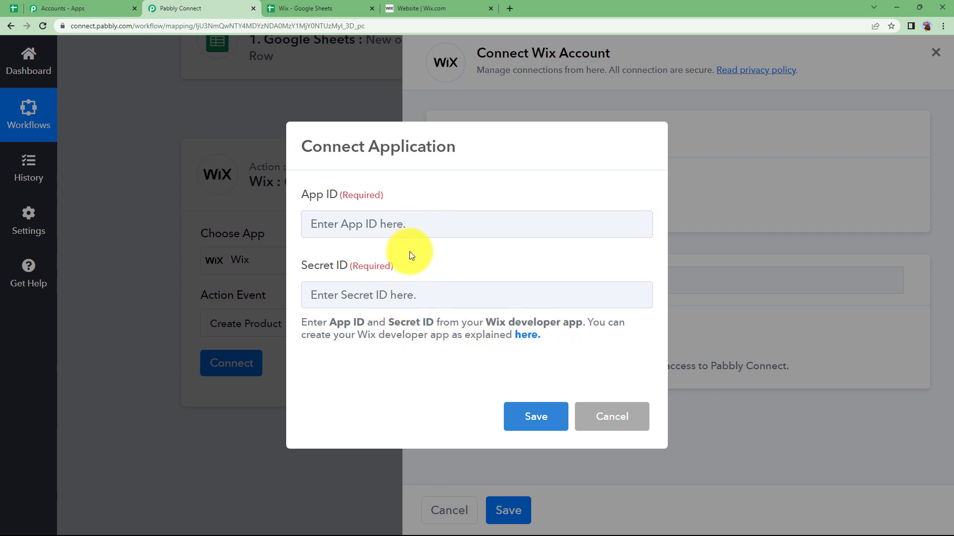
Open the Wix connection guide, scroll to Prerequisites, and follow the dev.wix.com link.
click(529, 335)
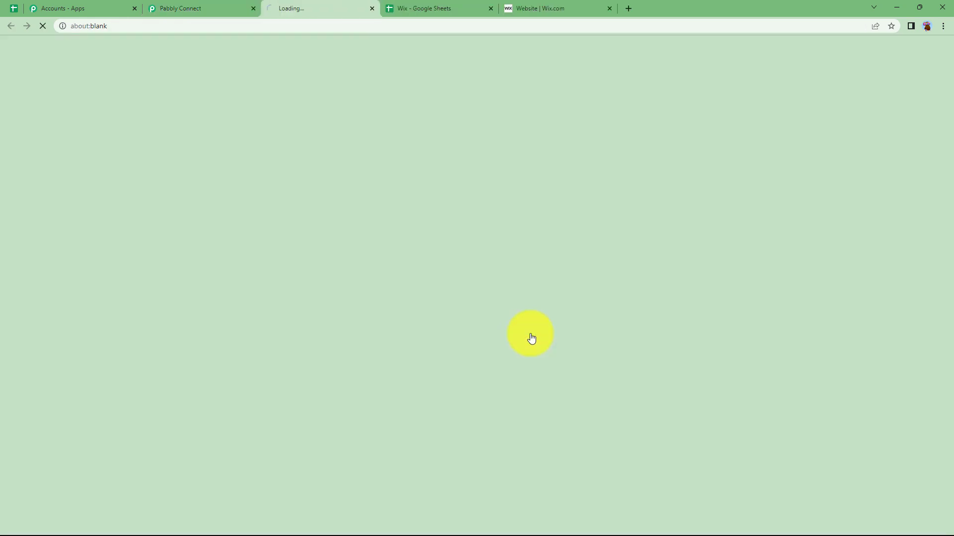
scroll(251, 366, down, 3)
scroll(251, 358, up, 3)
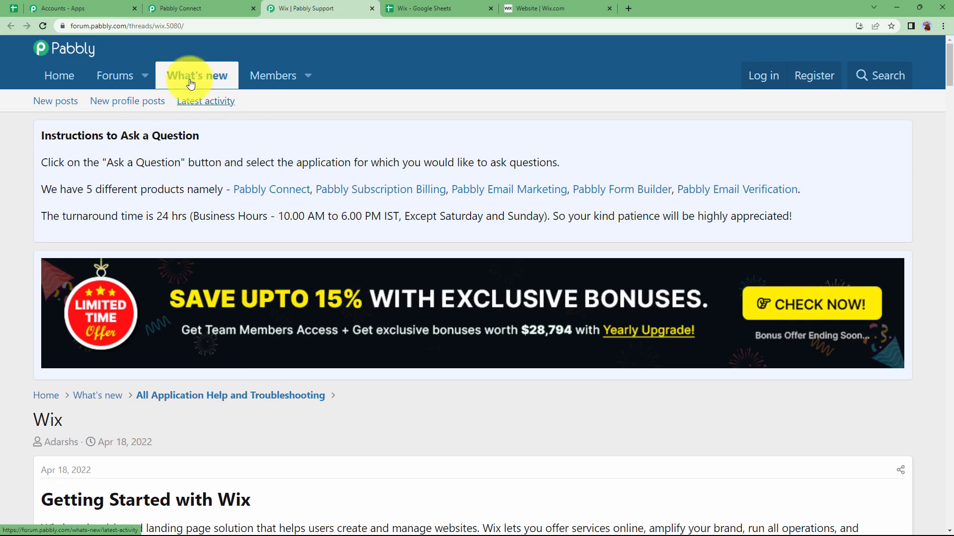
scroll(184, 365, down, 1)
scroll(184, 365, down, 7)
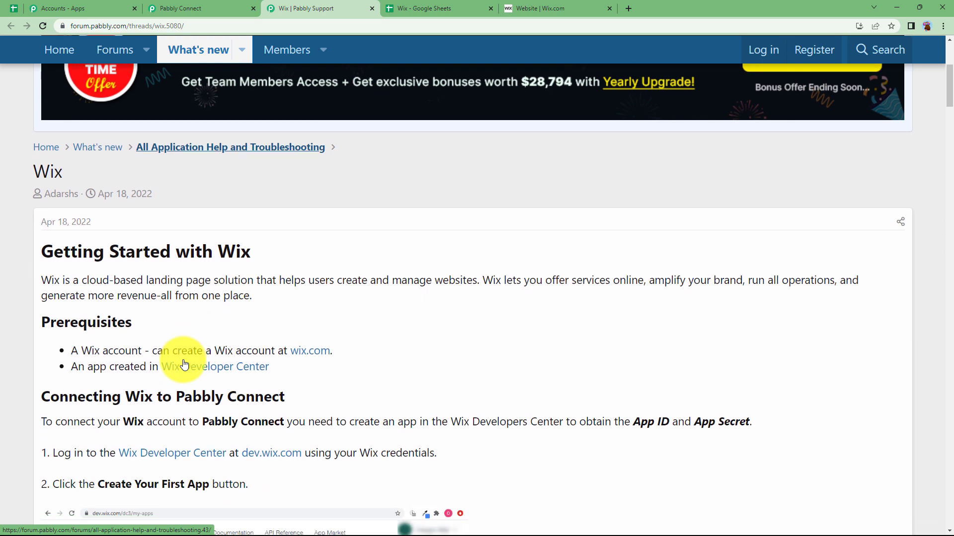
scroll(139, 353, down, 1)
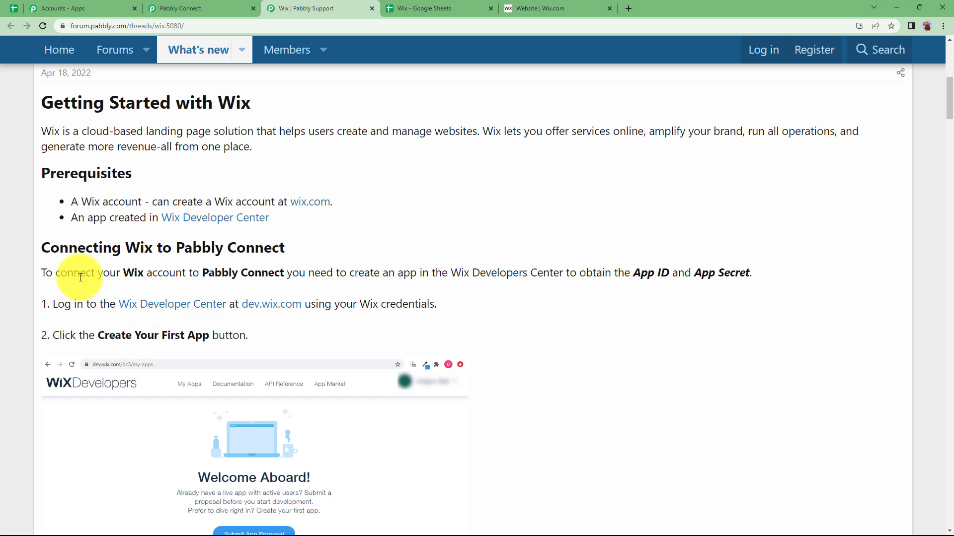
click(264, 310)
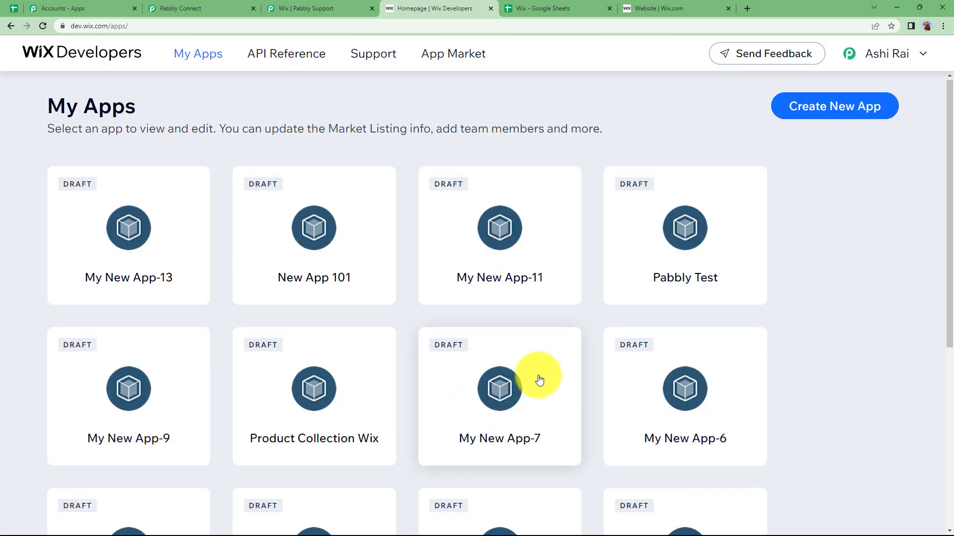
Create a new Wix developer app and rename it 'my New App1'.
scroll(541, 379, down, 5)
scroll(541, 379, up, 4)
scroll(541, 379, up, 1)
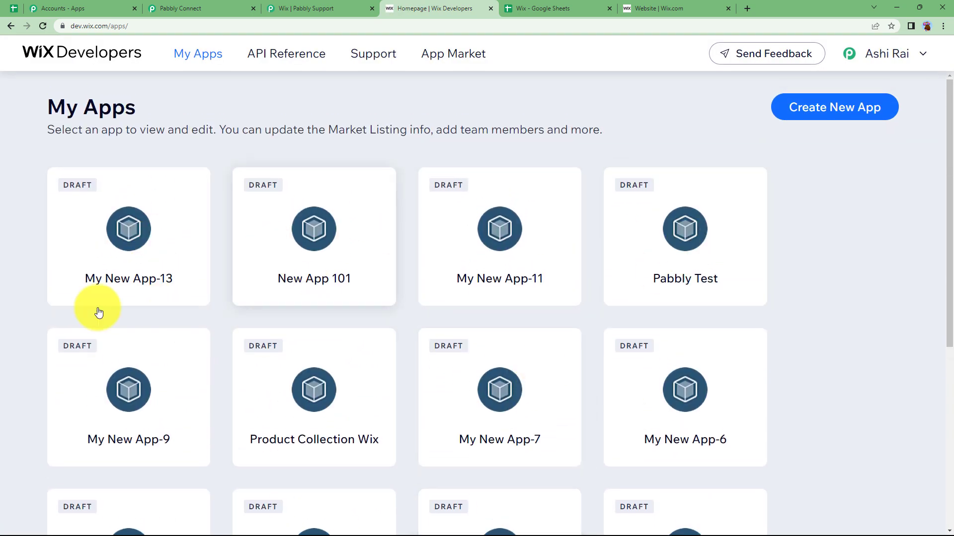
click(843, 109)
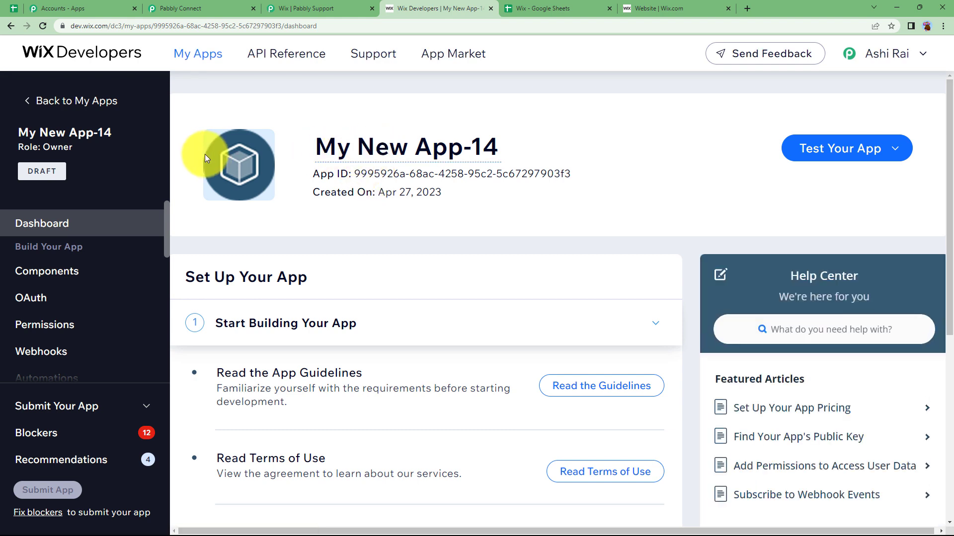
click(501, 148)
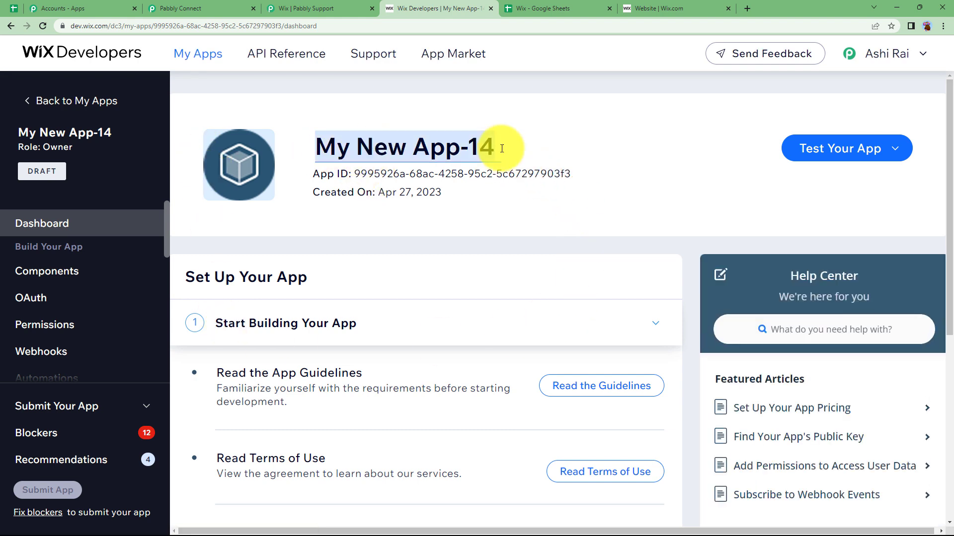
key(BackSpace)
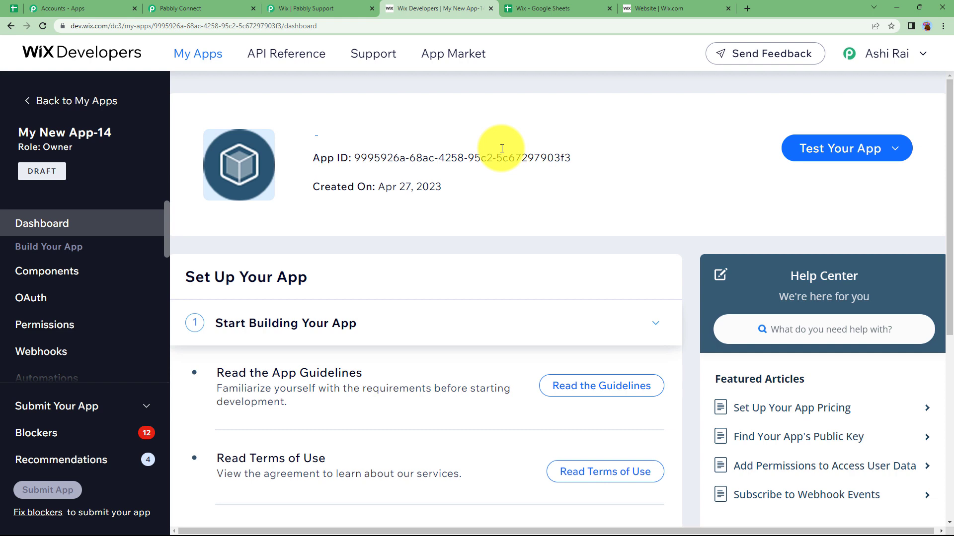
text(m)
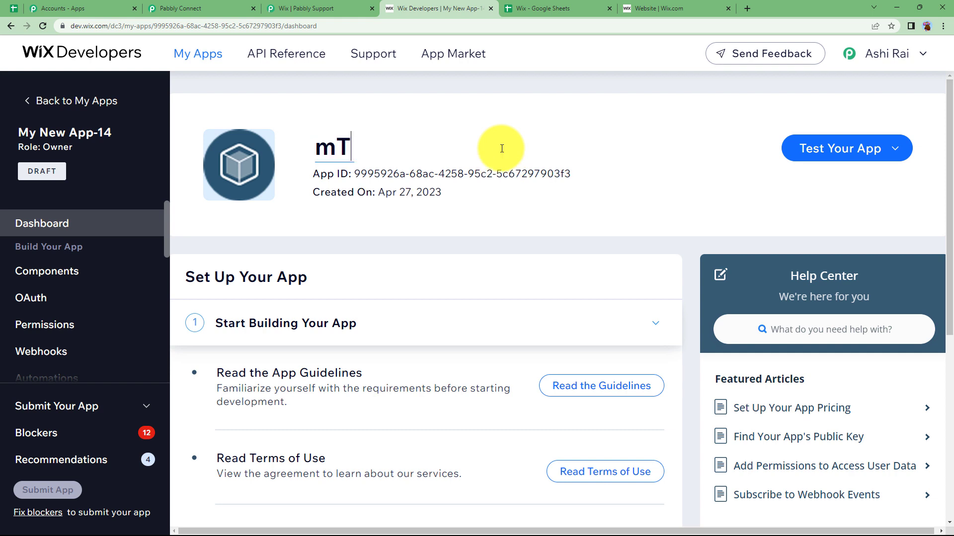
text(y New App1)
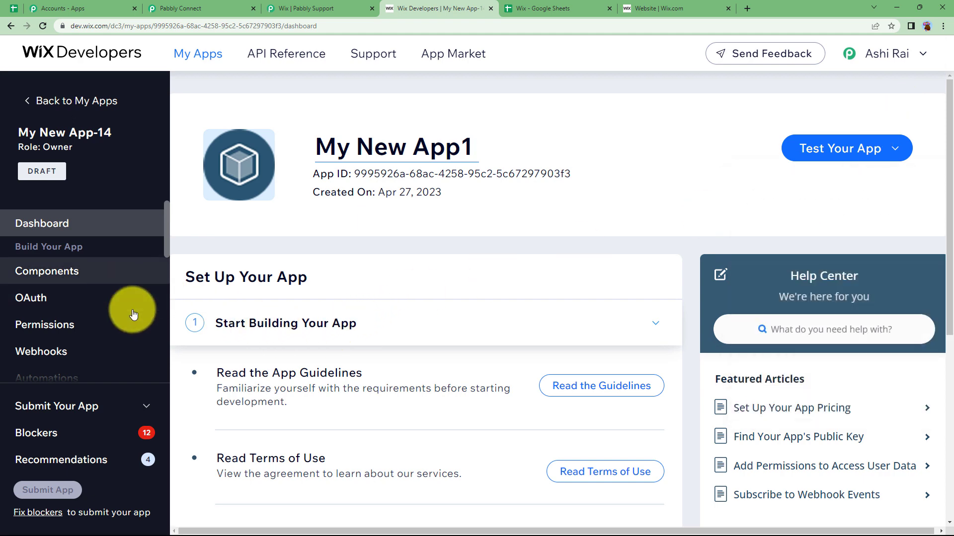
click(524, 230)
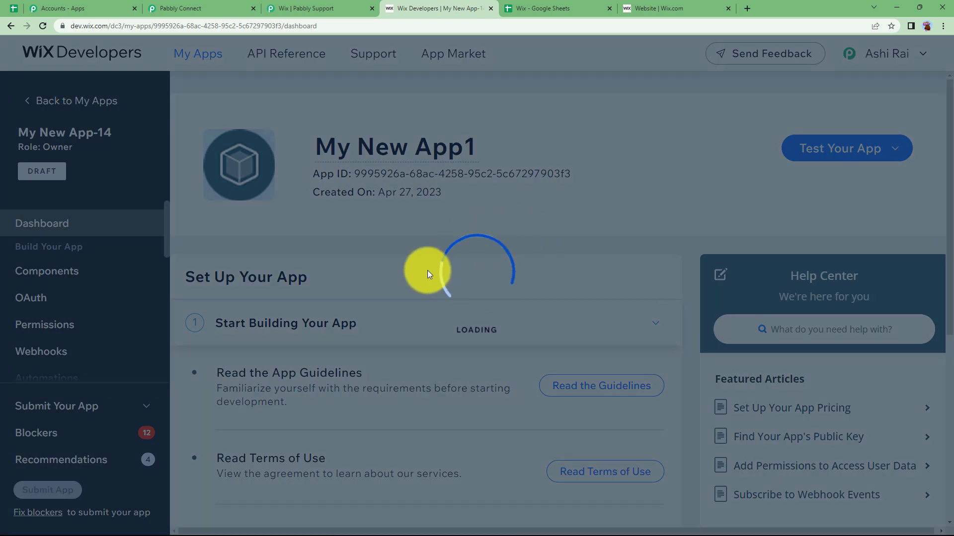
Return to the forum guide and scroll down to step 3 on finding the App ID.
click(298, 9)
scroll(215, 266, down, 3)
scroll(212, 274, down, 3)
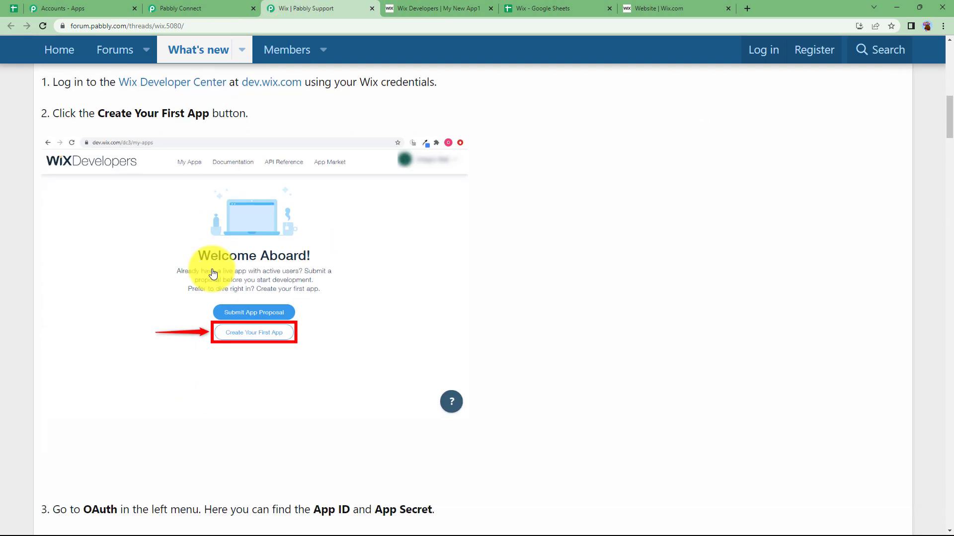
Copy My New App1's App ID from its OAuth settings into Pabbly's App ID field.
scroll(230, 214, down, 1)
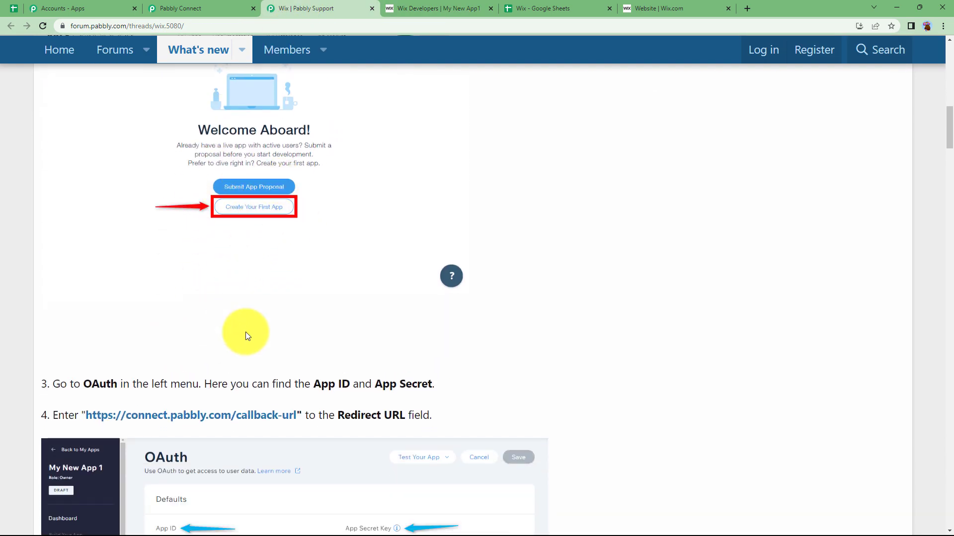
scroll(245, 332, down, 2)
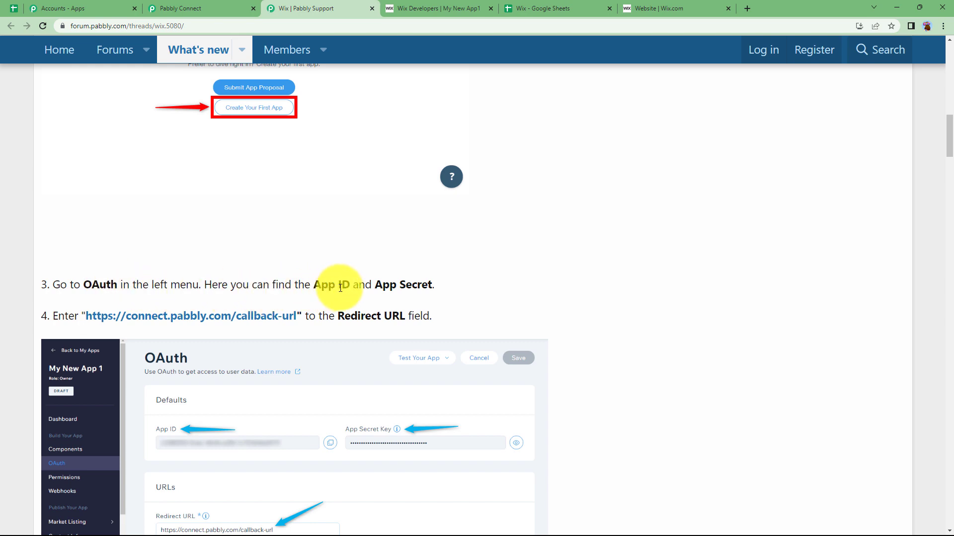
click(400, 8)
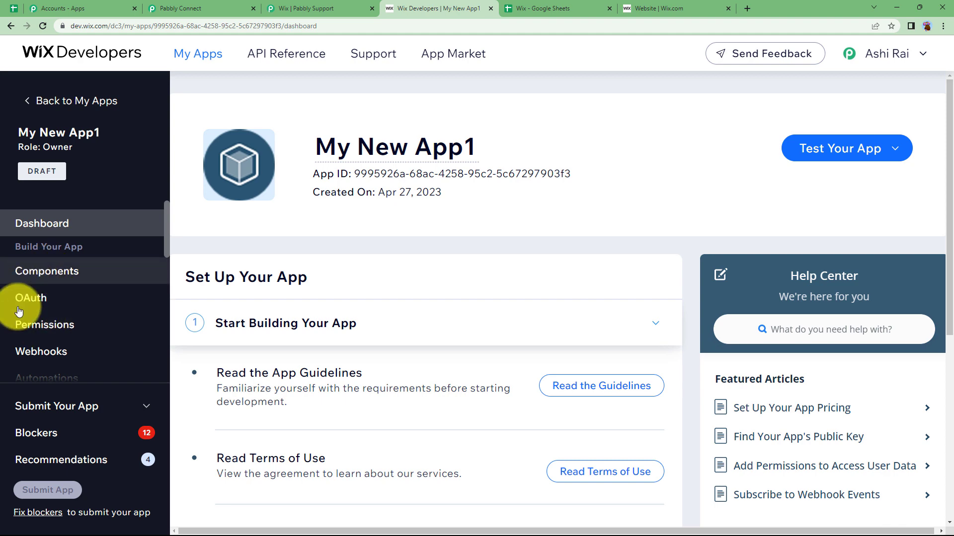
click(41, 306)
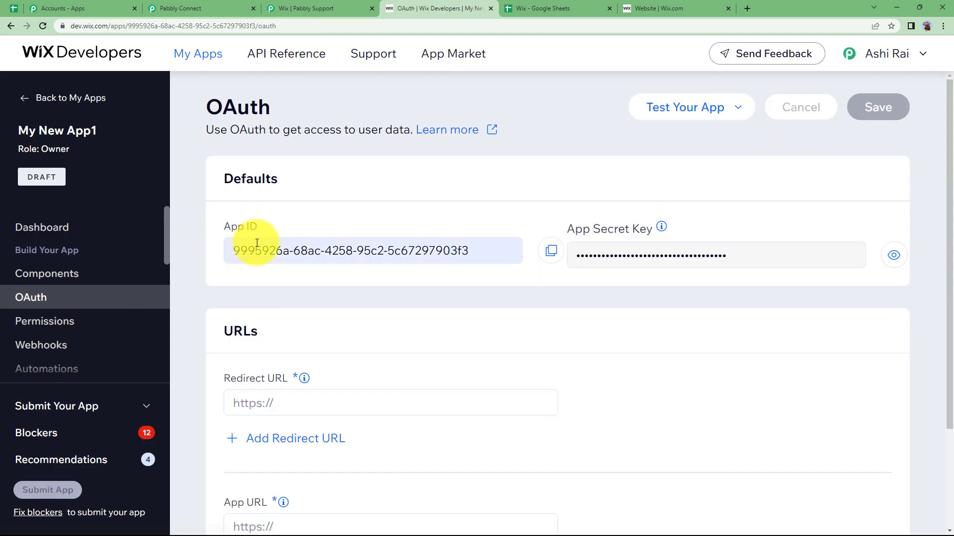
click(478, 248)
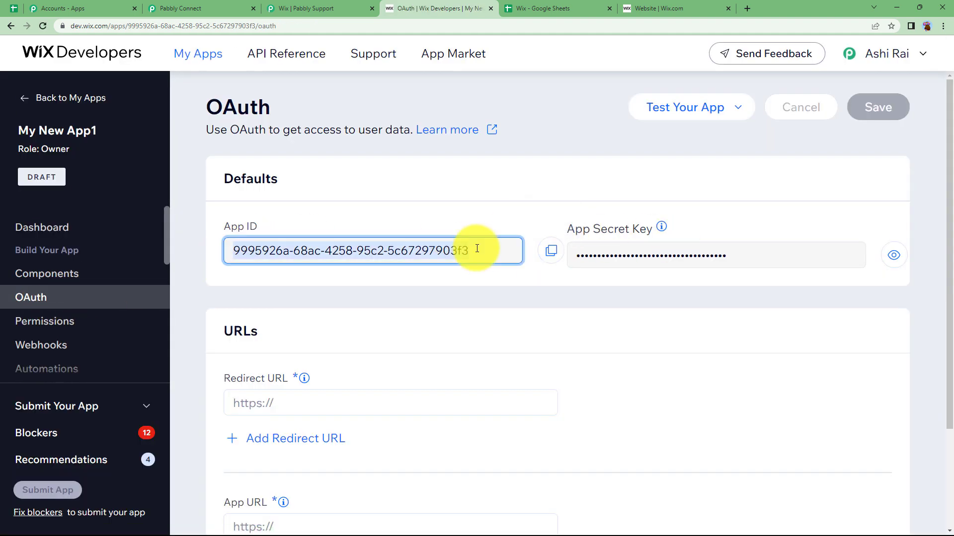
click(318, 8)
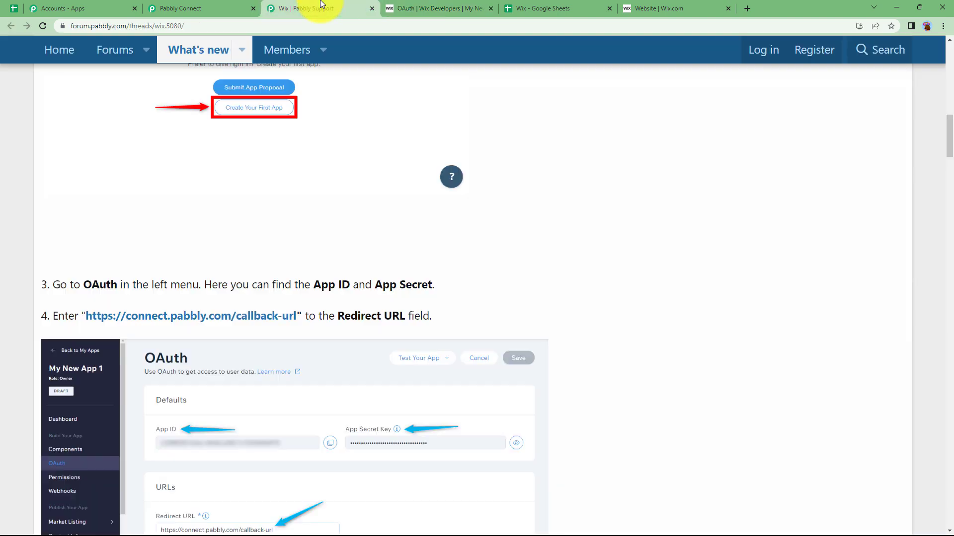
click(213, 8)
click(420, 228)
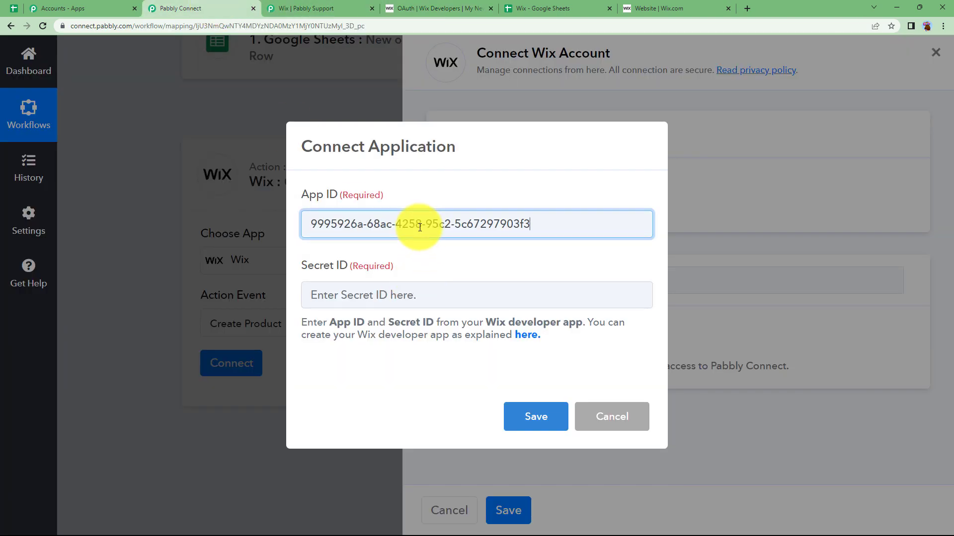
Reveal and copy the App Secret Key, then paste it into Pabbly's Secret ID field.
click(411, 295)
click(320, 8)
click(437, 8)
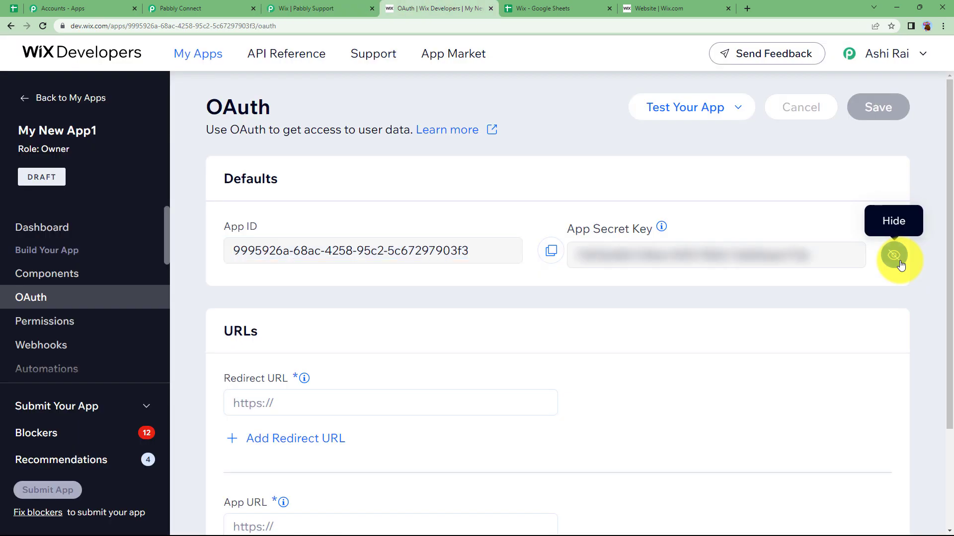
drag(820, 252, 530, 279)
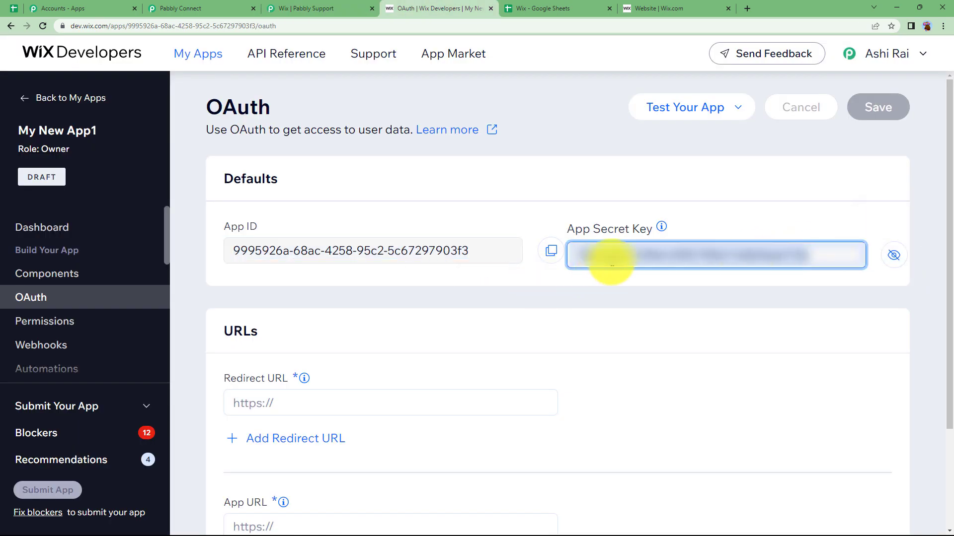
key(ctrl+c)
click(187, 8)
click(486, 294)
key(ctrl+v)
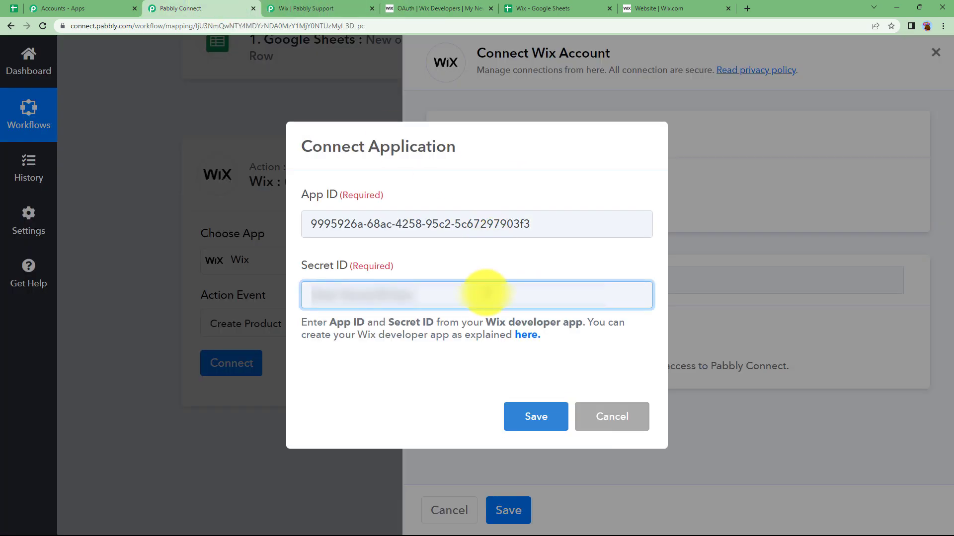
key(ctrl+v)
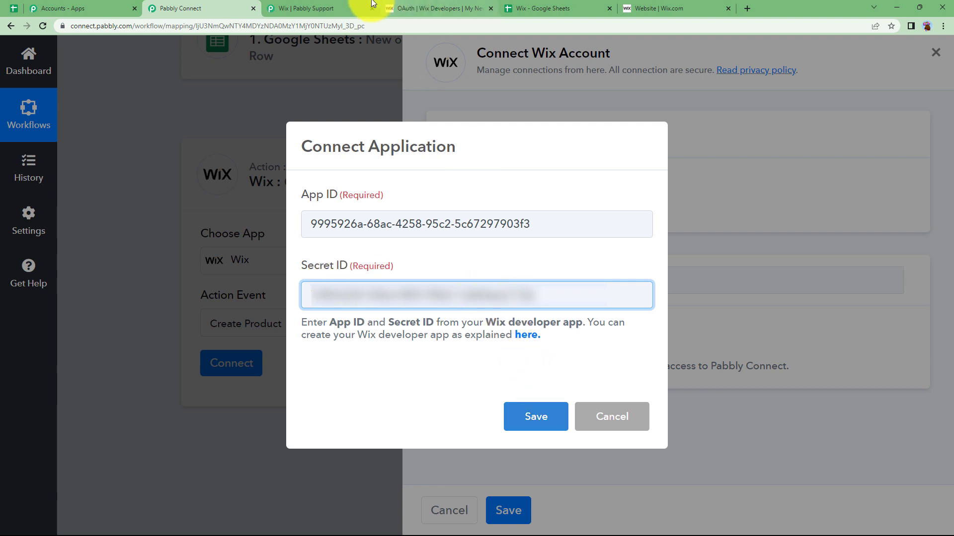
click(405, 9)
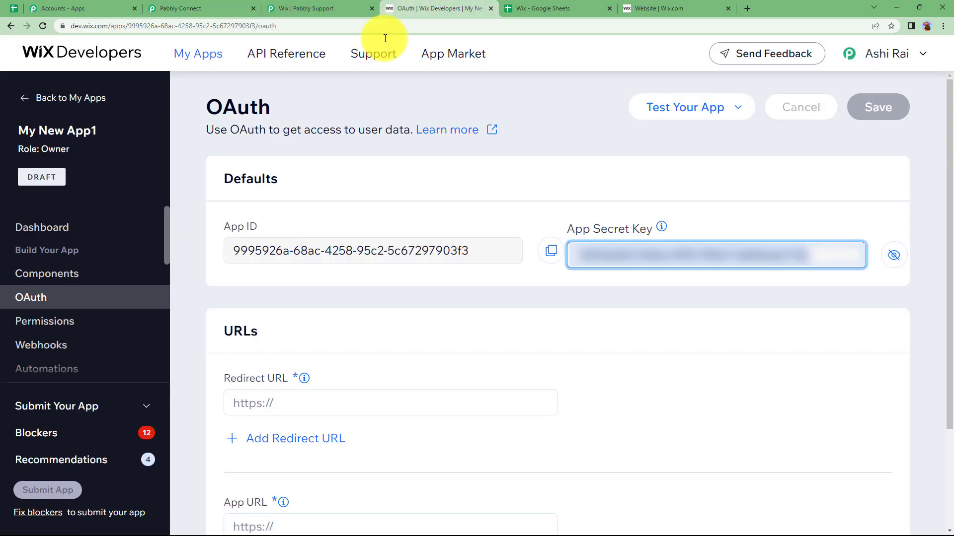
Copy the Pabbly callback URL from the forum guide for the Redirect URL field.
click(293, 403)
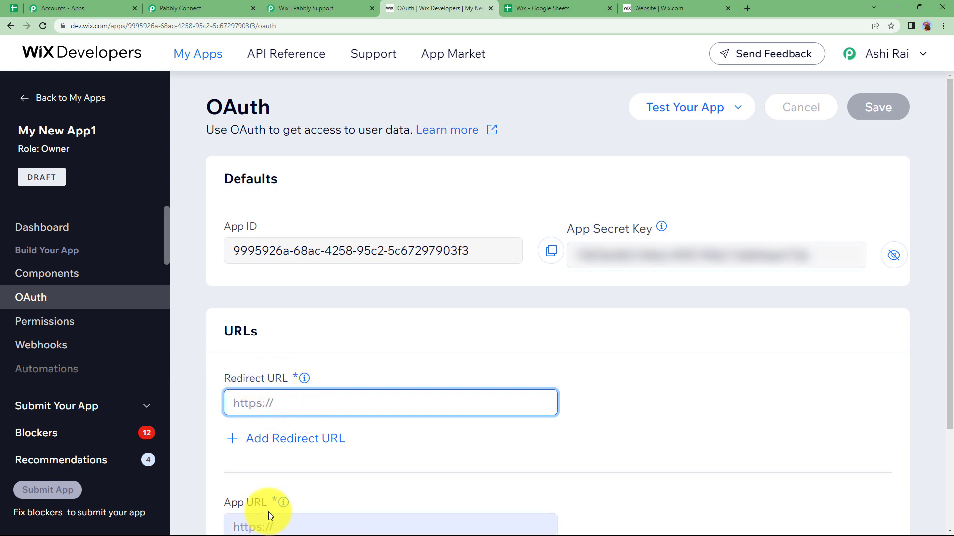
scroll(268, 511, down, 2)
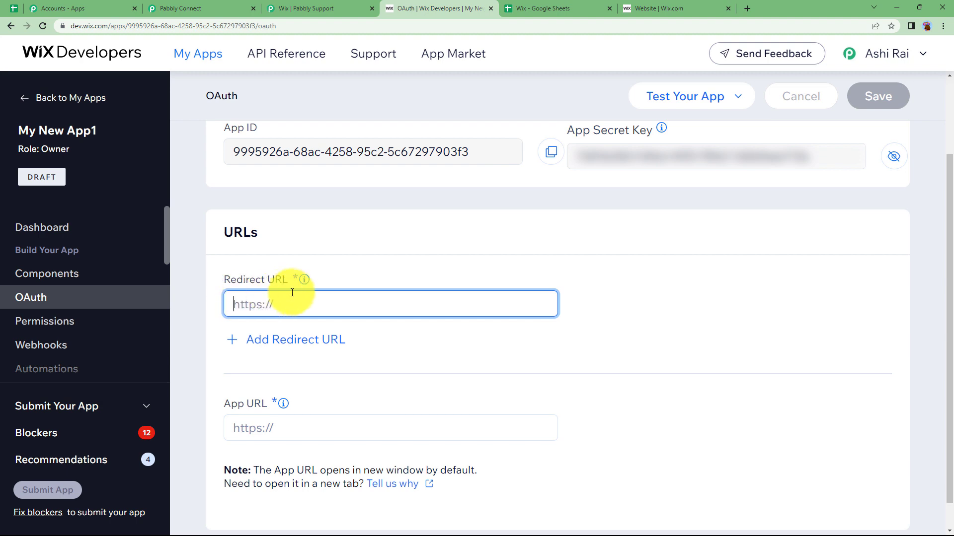
click(333, 2)
right_click(217, 317)
click(247, 377)
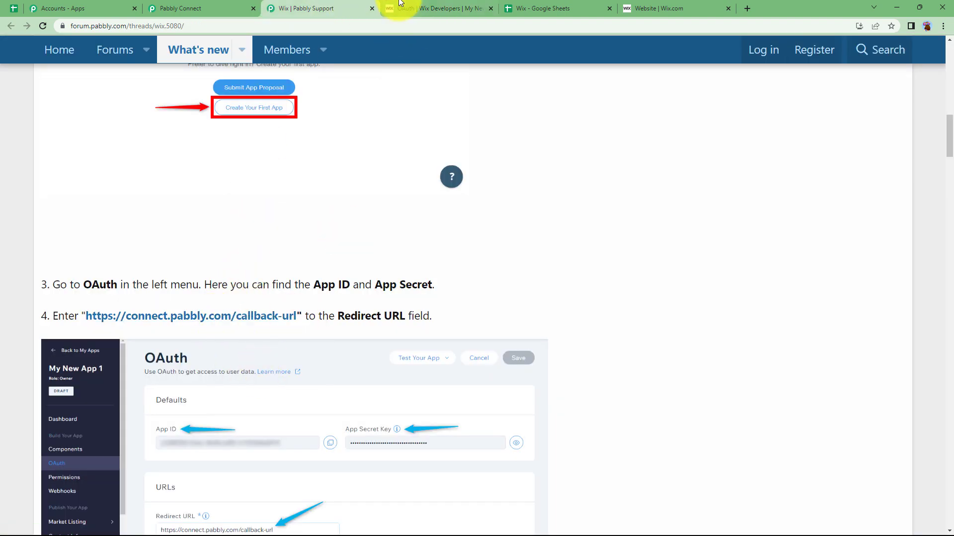
click(400, 8)
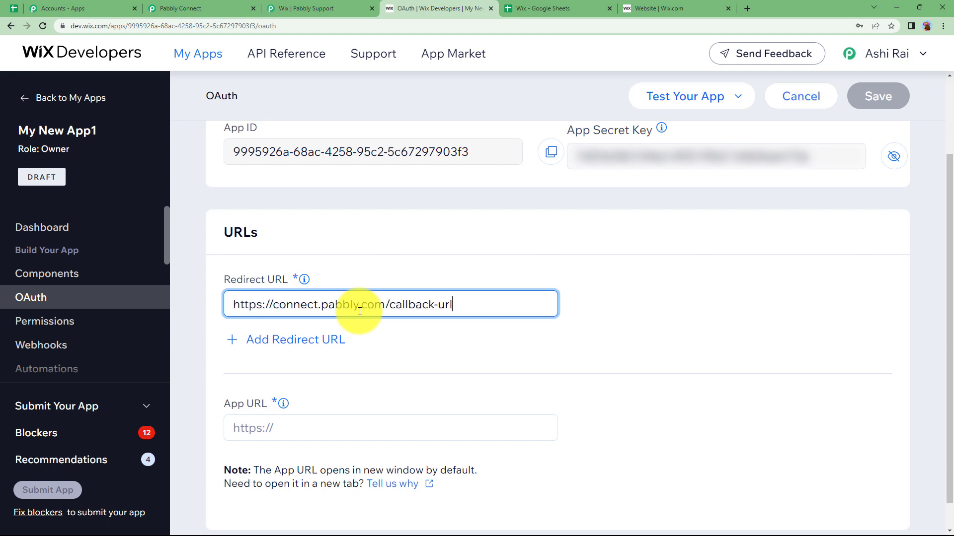
click(326, 430)
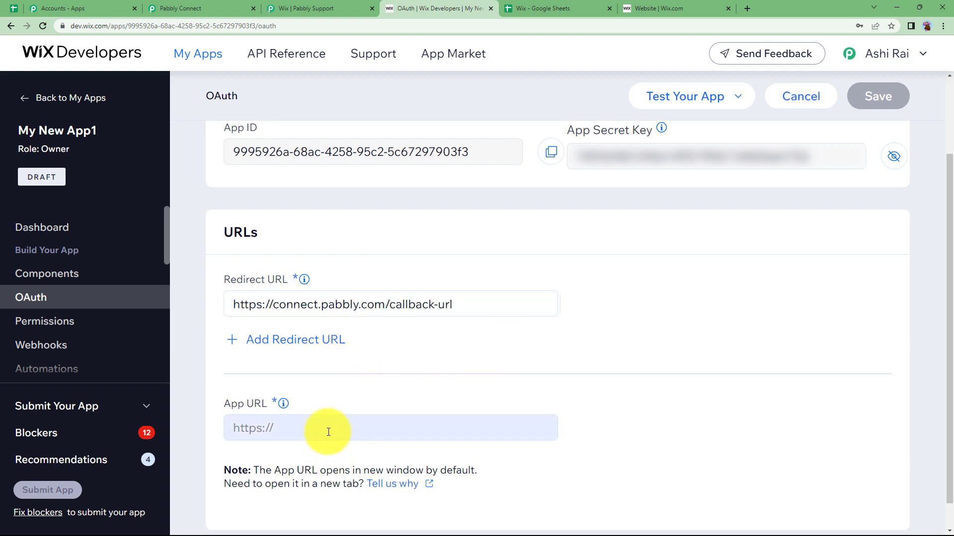
mouse_move(290, 404)
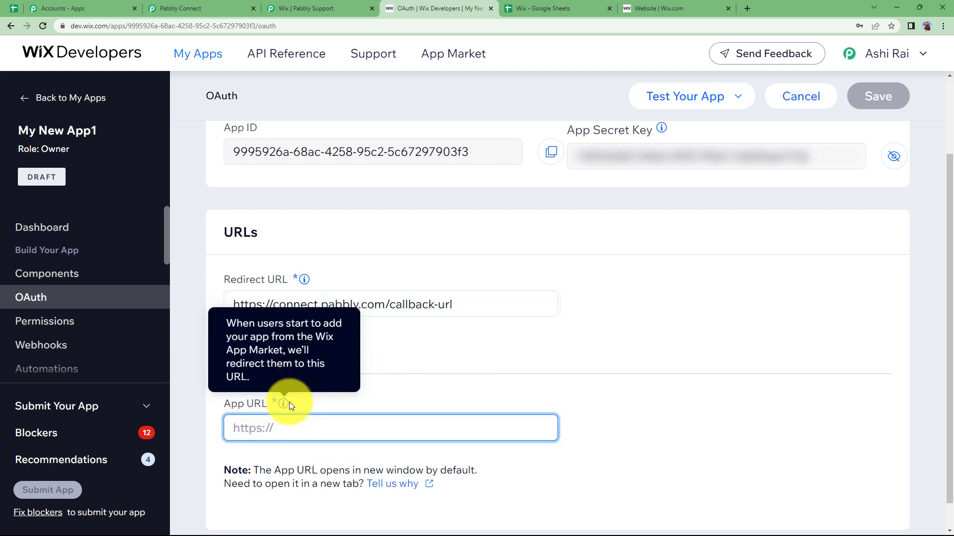
text(https://)
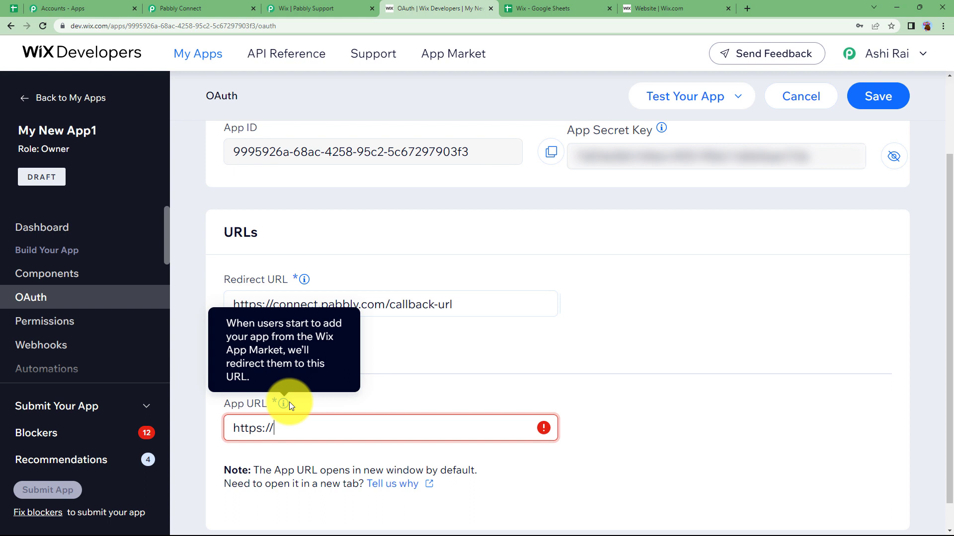
text(pabblytest/app.com)
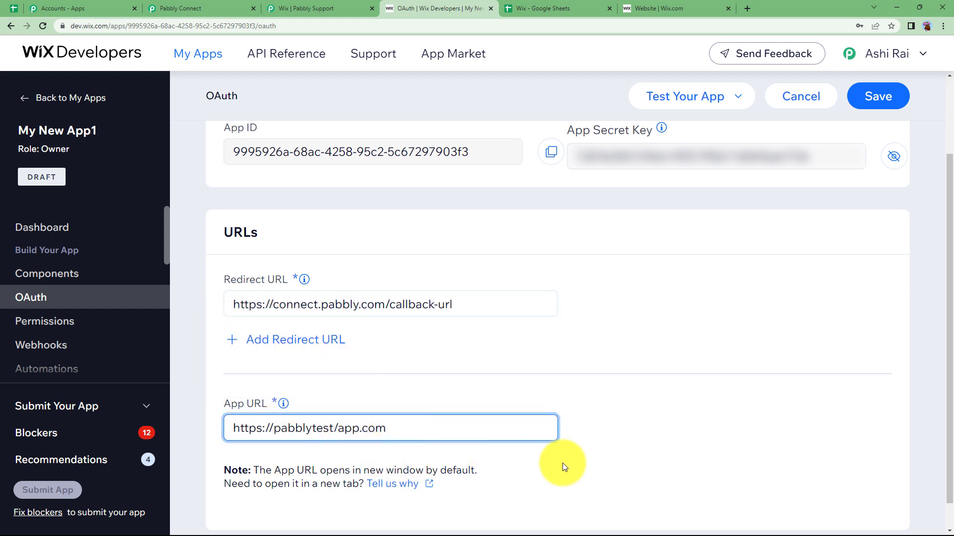
click(872, 107)
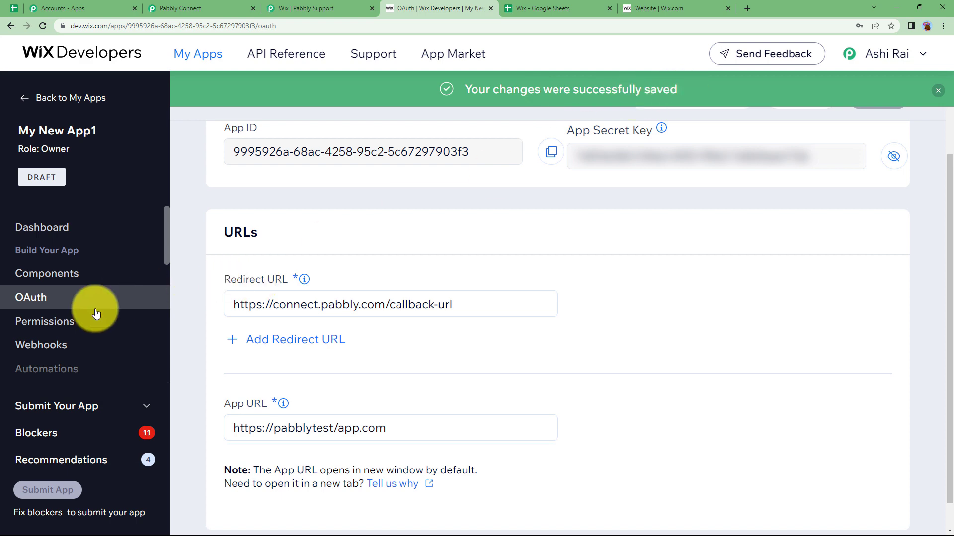
click(85, 321)
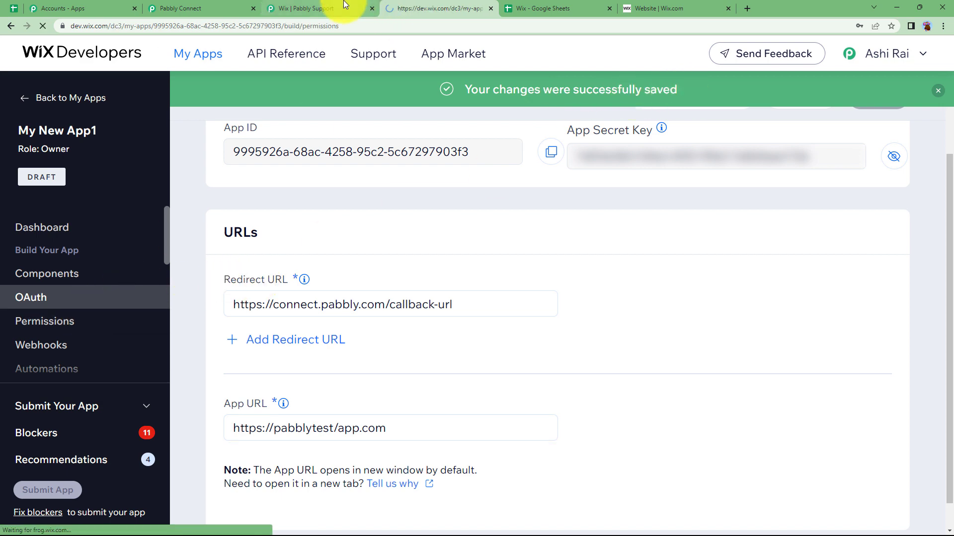
Check the guide's list of required permissions, then start adding a permission to My New App1.
click(318, 8)
scroll(272, 328, down, 4)
scroll(271, 333, down, 6)
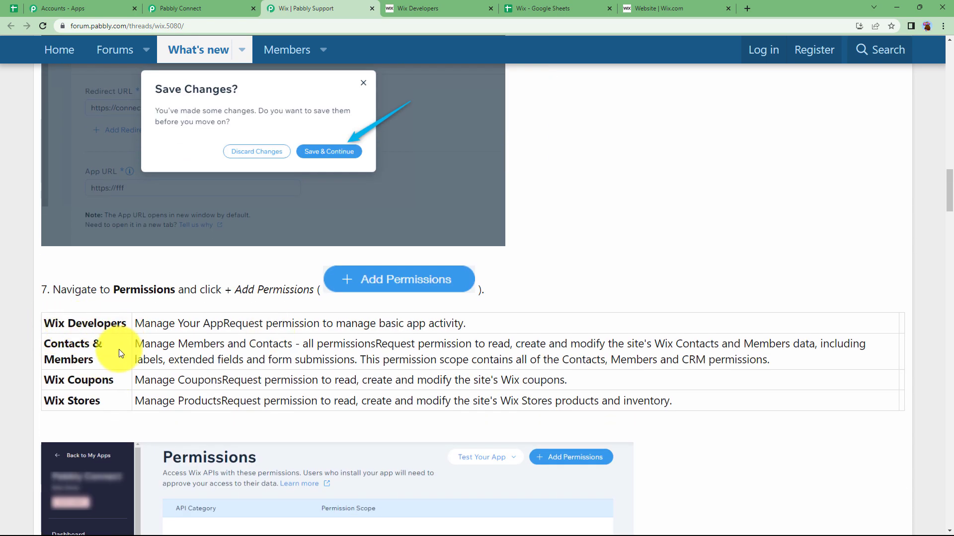
click(211, 8)
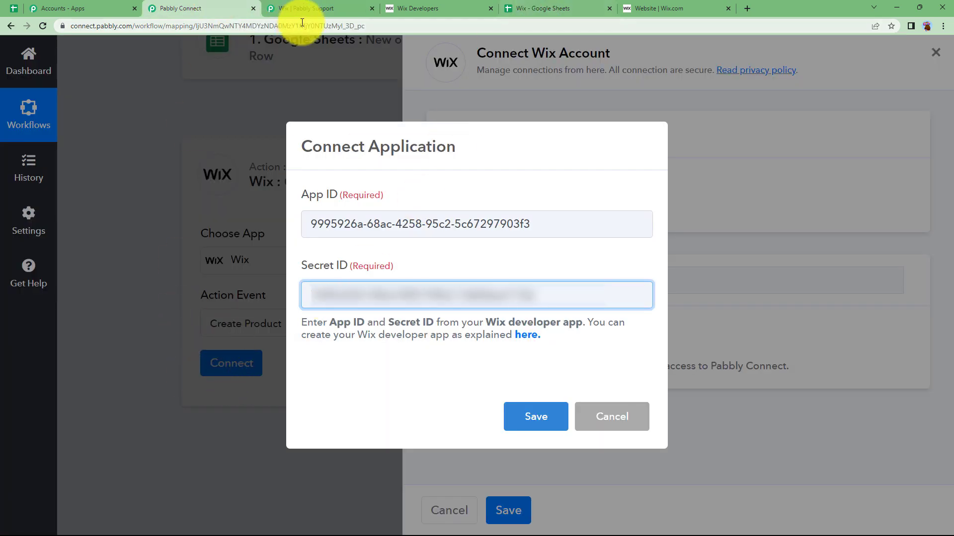
click(404, 9)
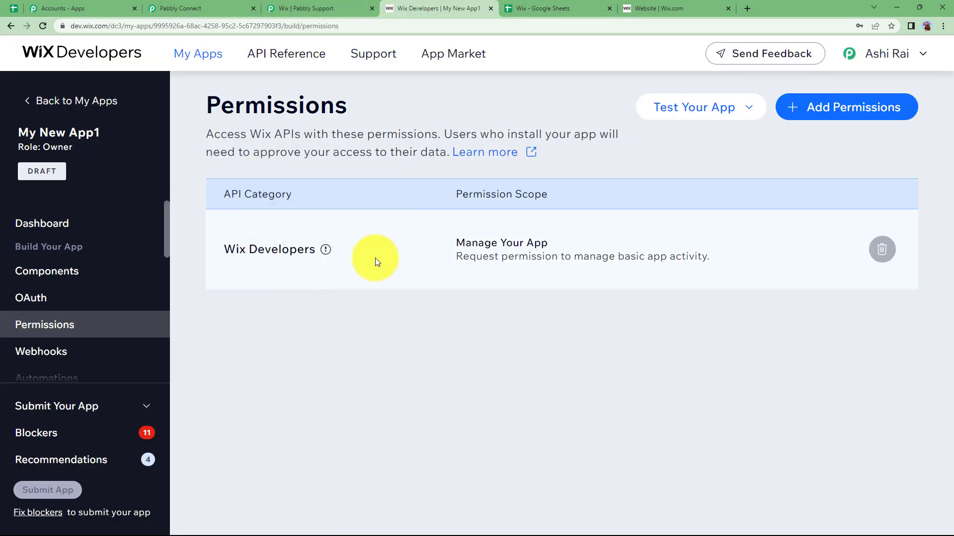
click(271, 9)
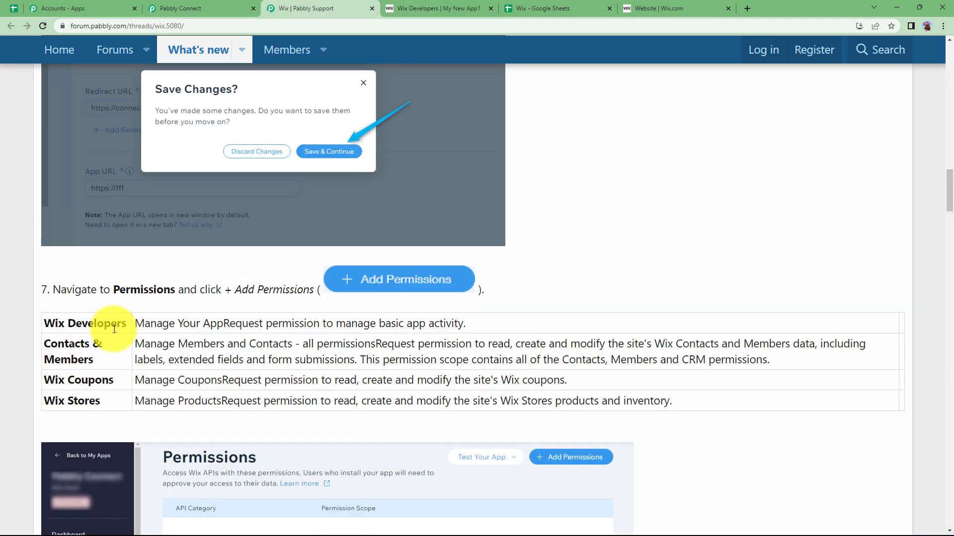
click(471, 13)
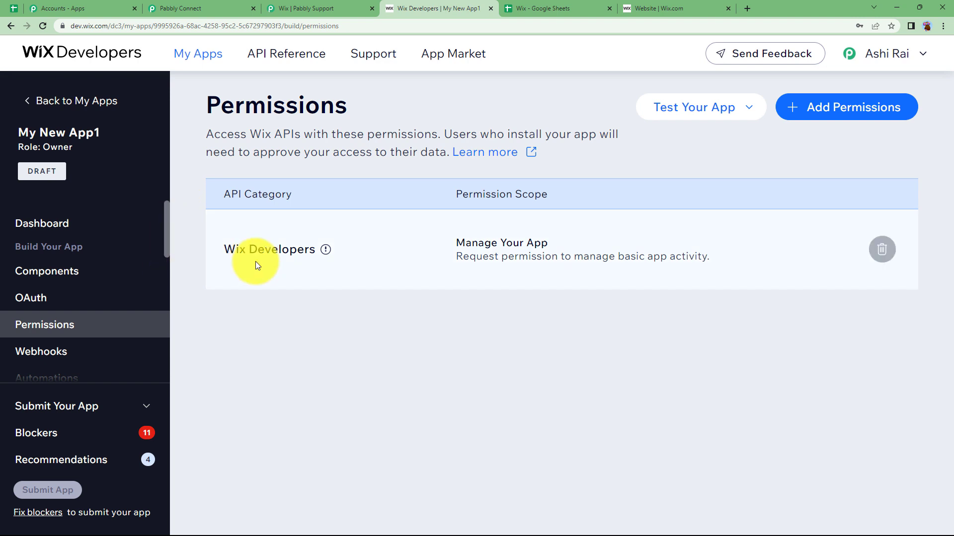
click(835, 103)
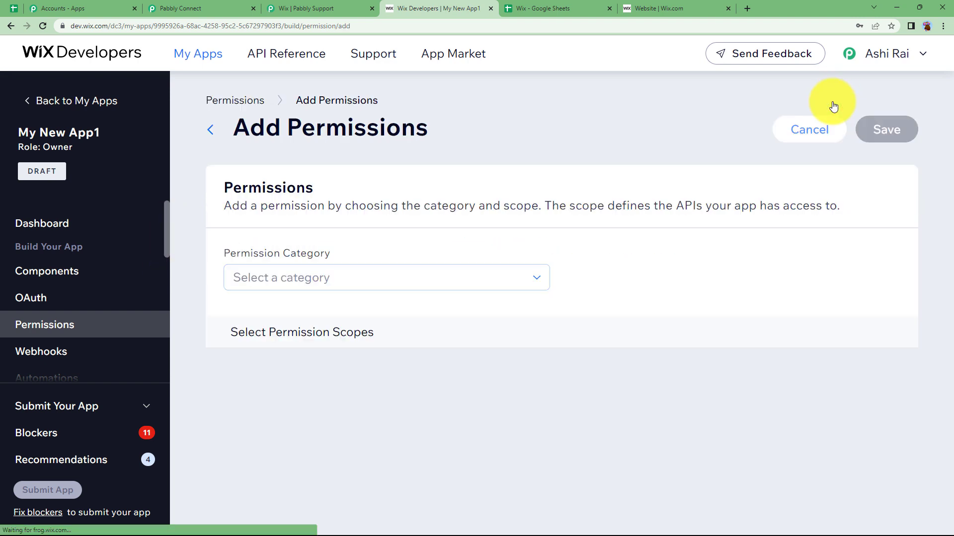
Grant the app the coupons category's Manage Coupons permission and save.
click(369, 287)
scroll(342, 377, down, 5)
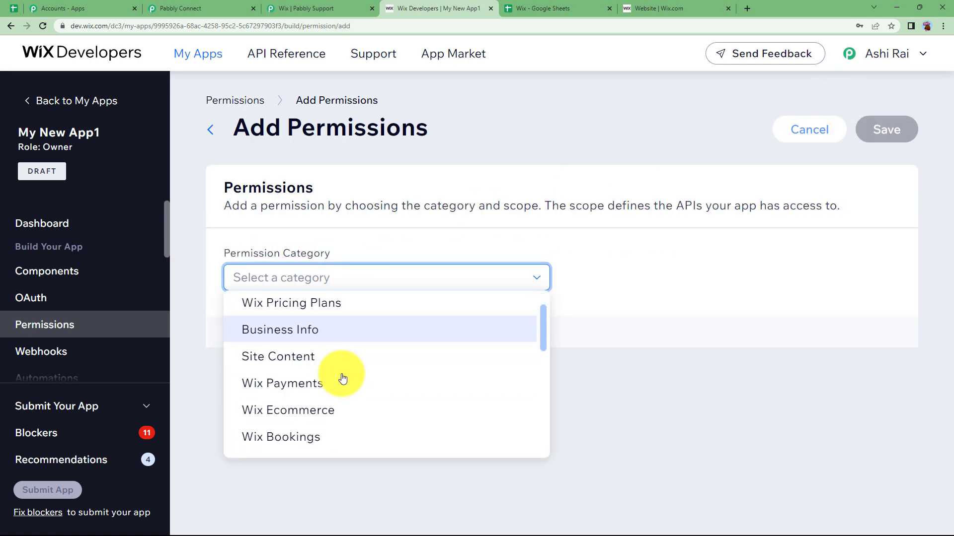
click(342, 379)
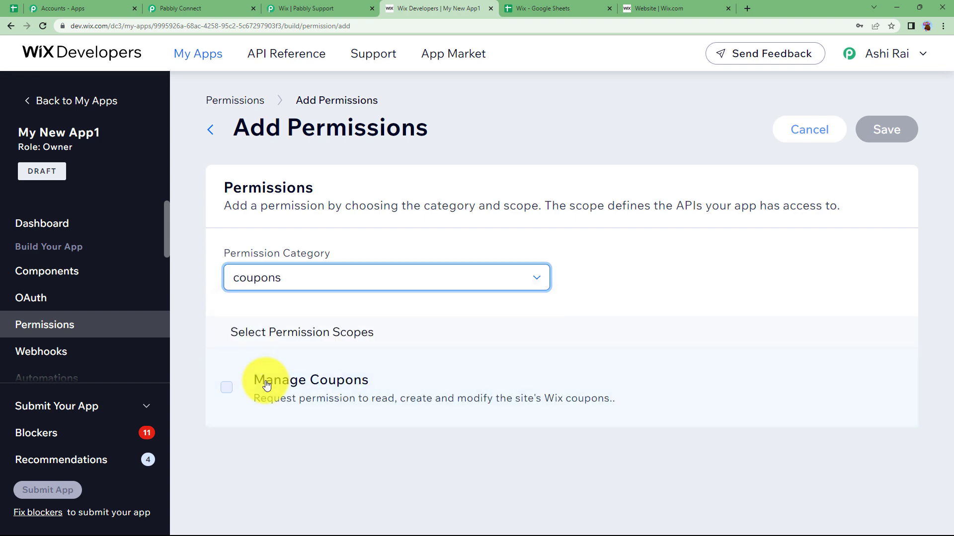
click(246, 388)
click(886, 128)
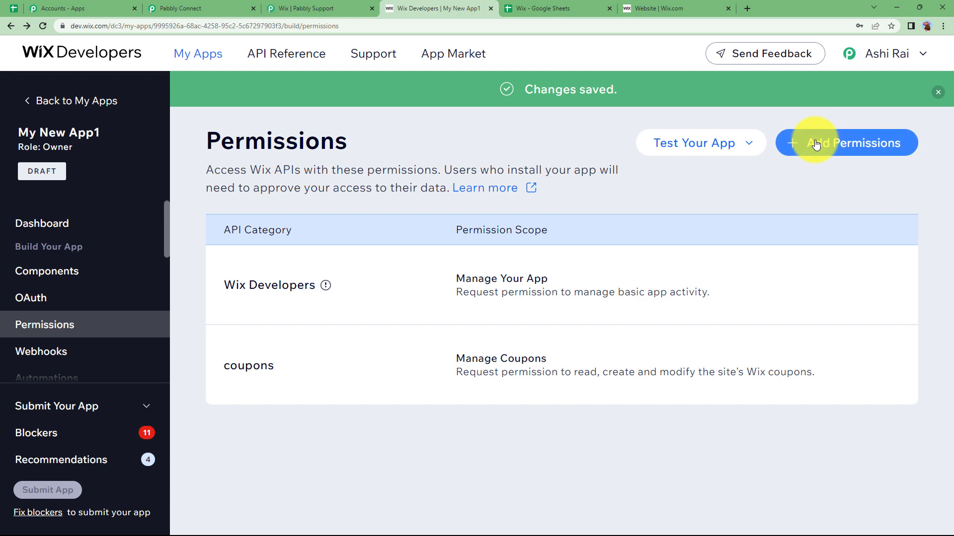
Add the Wix Stores Manage Products permission and save it.
click(812, 141)
click(395, 304)
scroll(251, 464, down, 3)
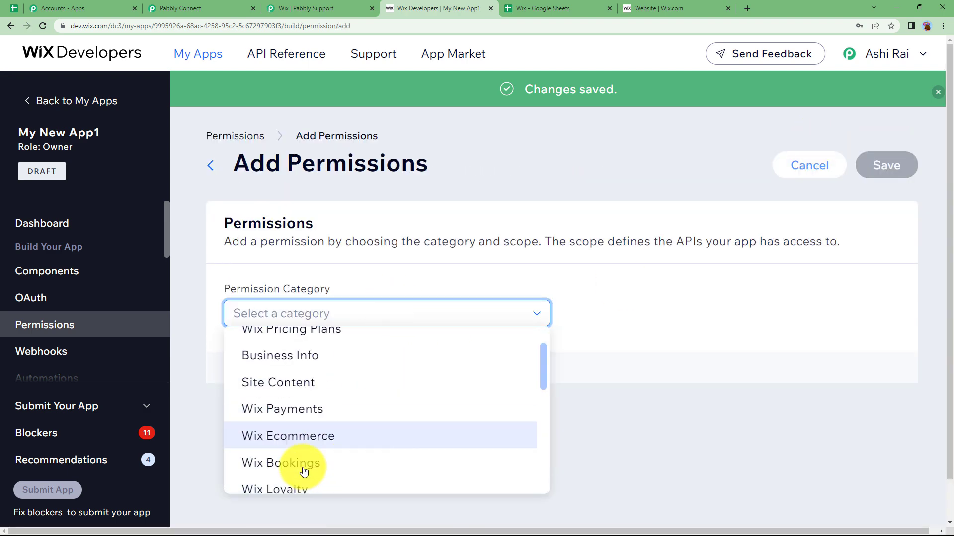
scroll(306, 347, up, 3)
click(304, 342)
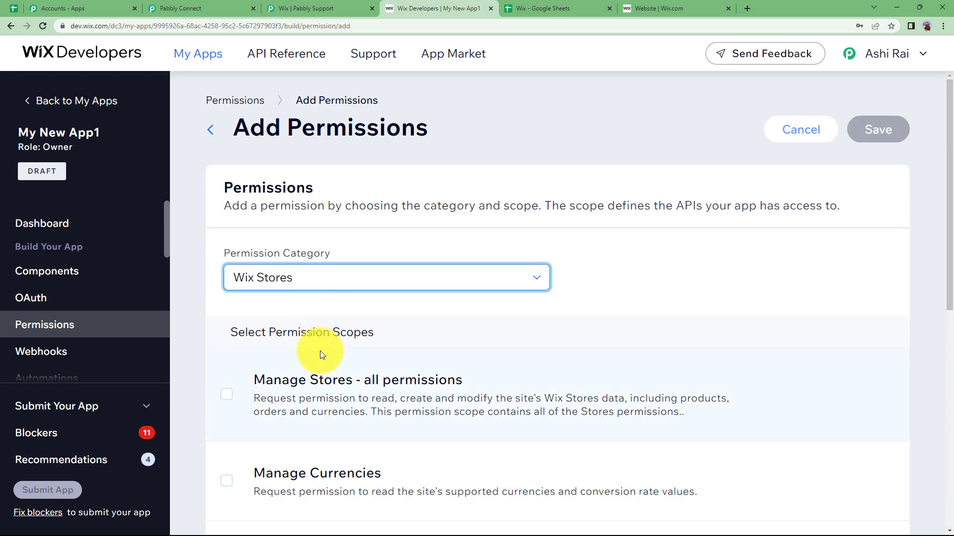
scroll(320, 352, down, 5)
scroll(320, 350, down, 1)
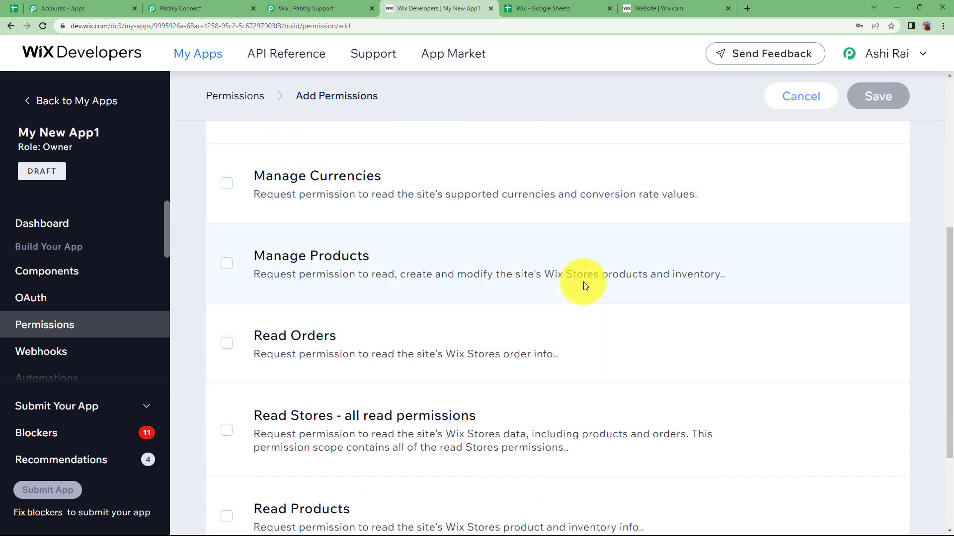
click(230, 268)
click(864, 96)
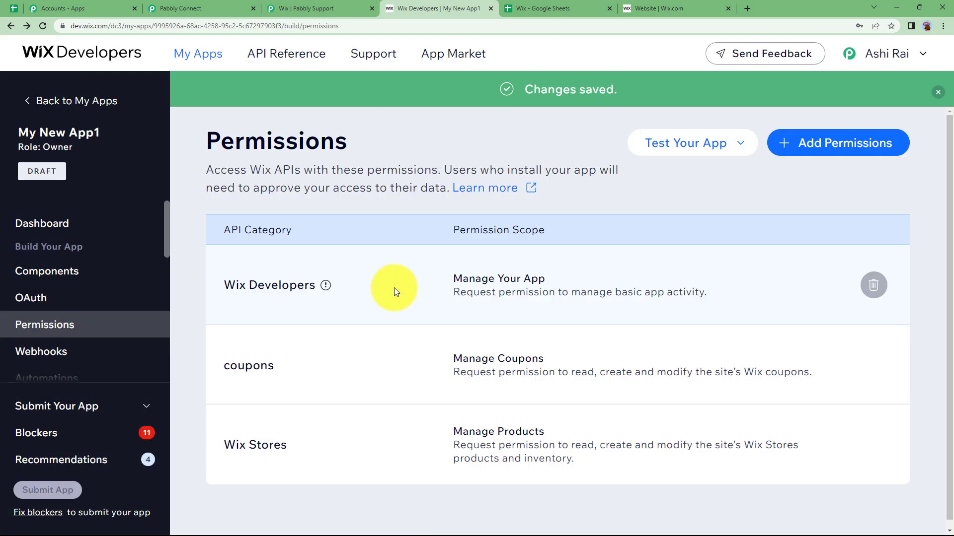
Add Contacts & Members 'Manage Members and Contacts - all permissions' and save, giving four scopes.
click(782, 143)
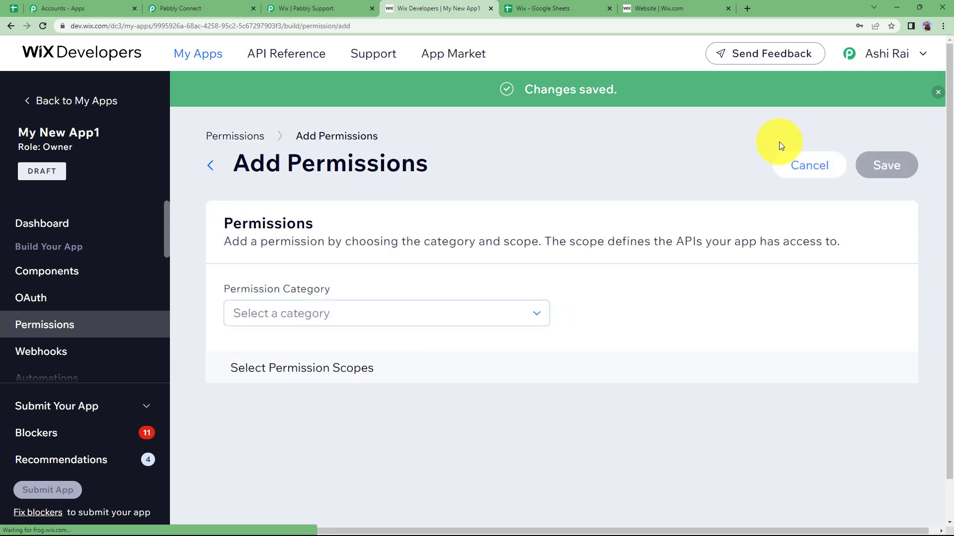
click(378, 318)
scroll(307, 444, down, 5)
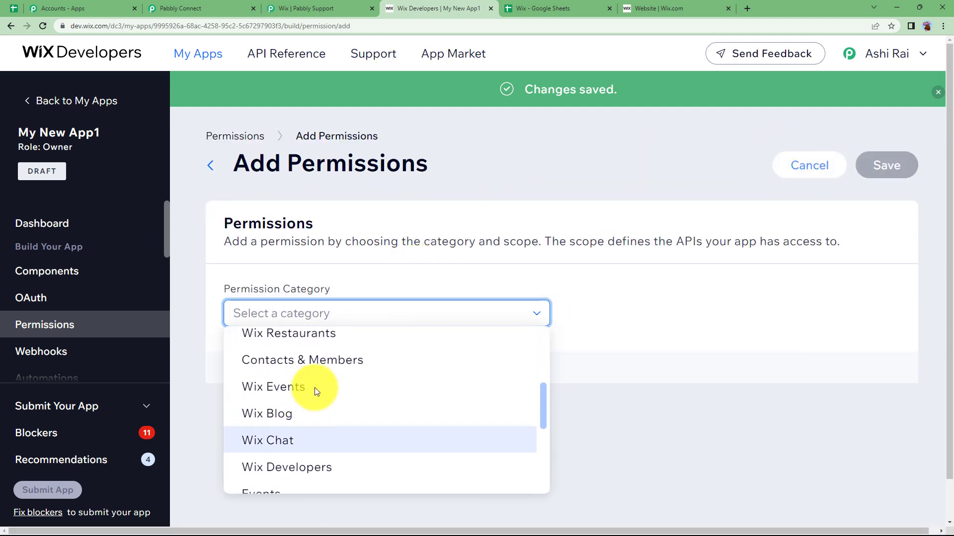
click(332, 361)
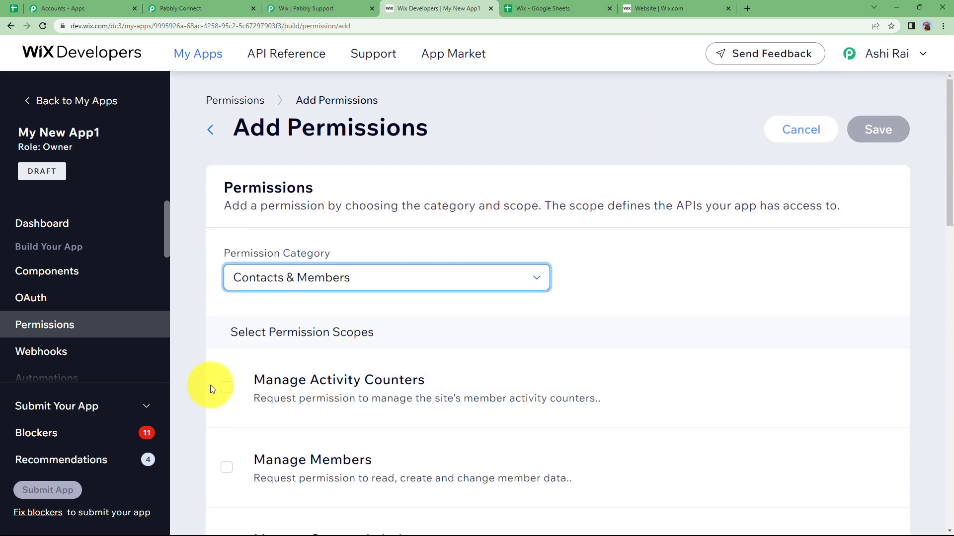
click(200, 389)
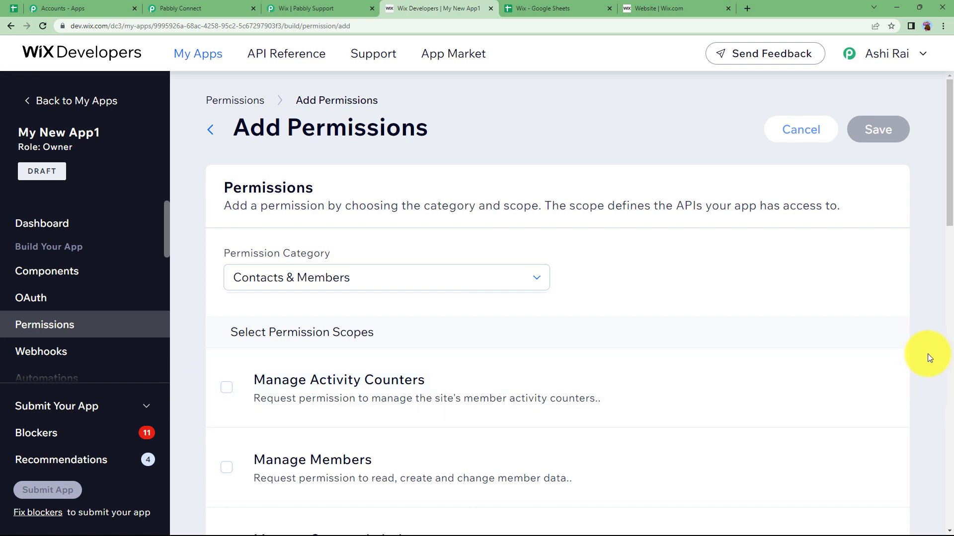
scroll(952, 216, down, 10)
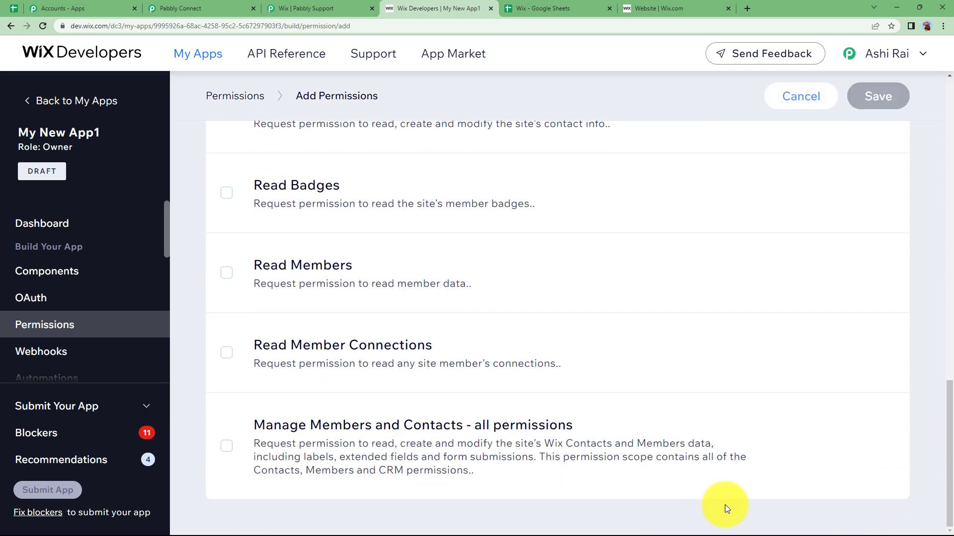
click(226, 447)
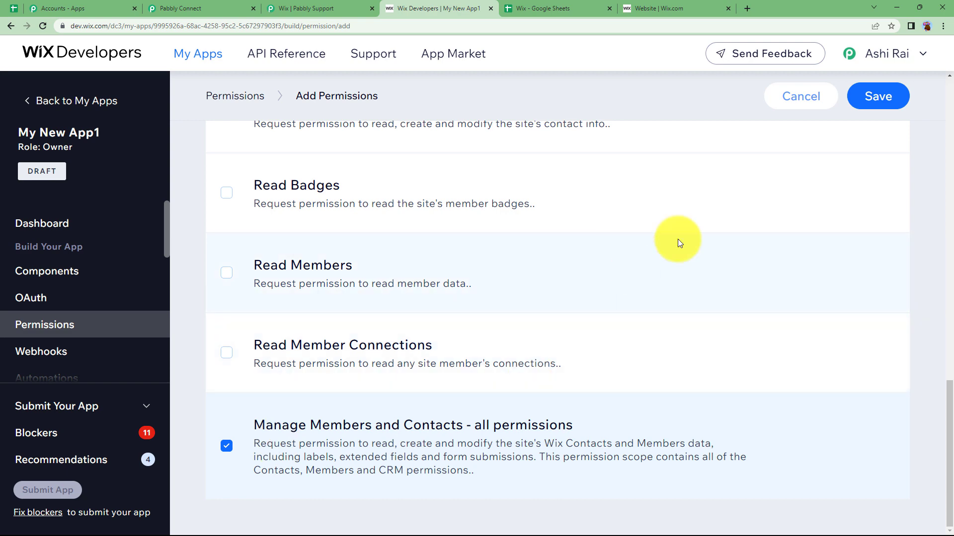
click(863, 94)
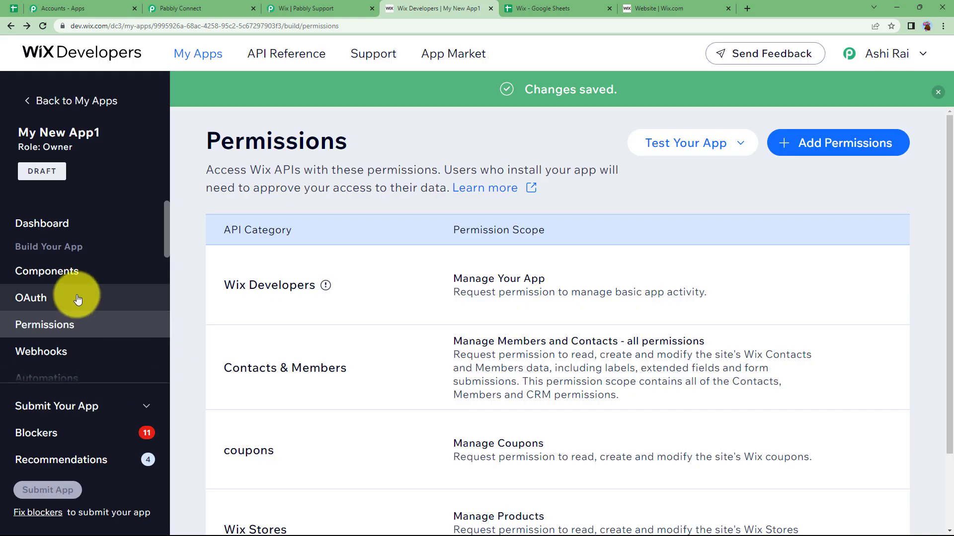
click(77, 298)
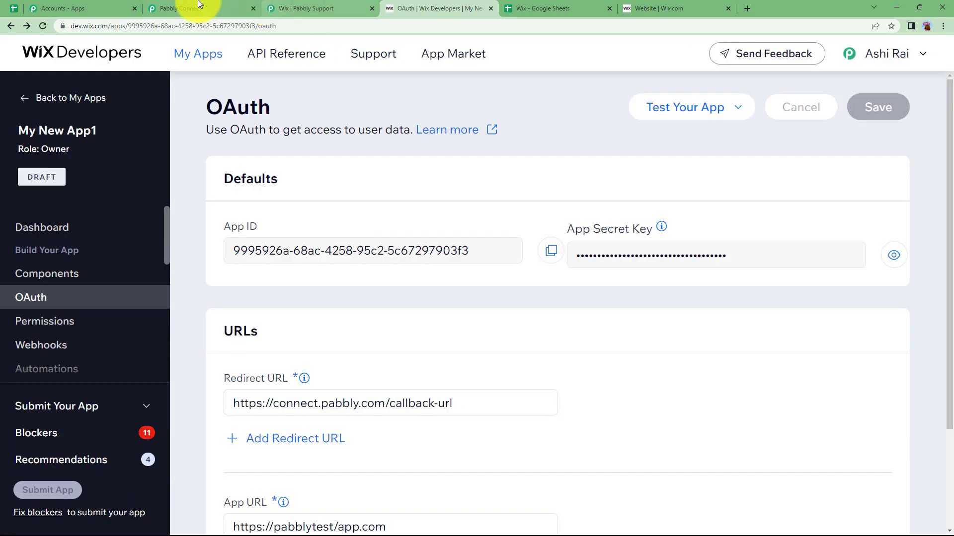
Save the Wix connection in Pabbly and agree to add My New App1 to the site.
click(198, 4)
click(546, 408)
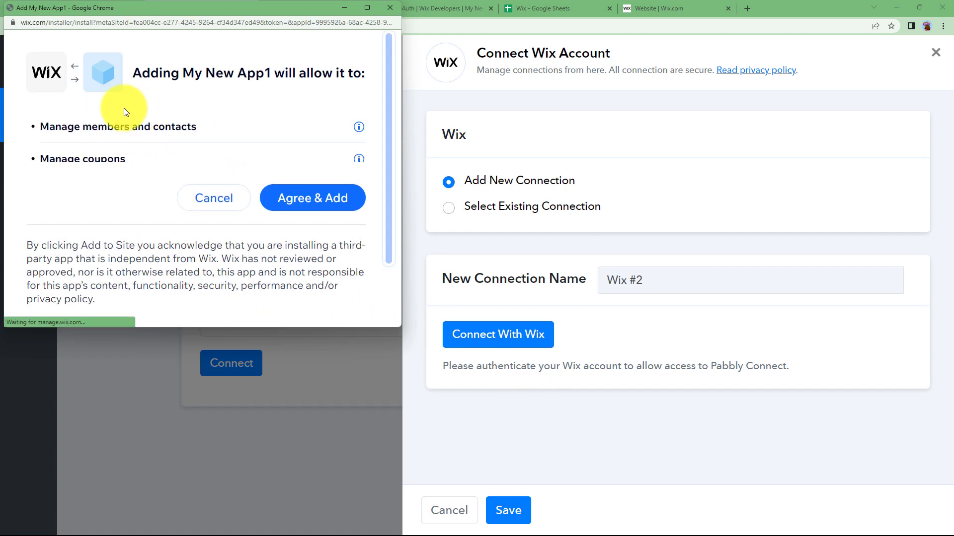
click(372, 11)
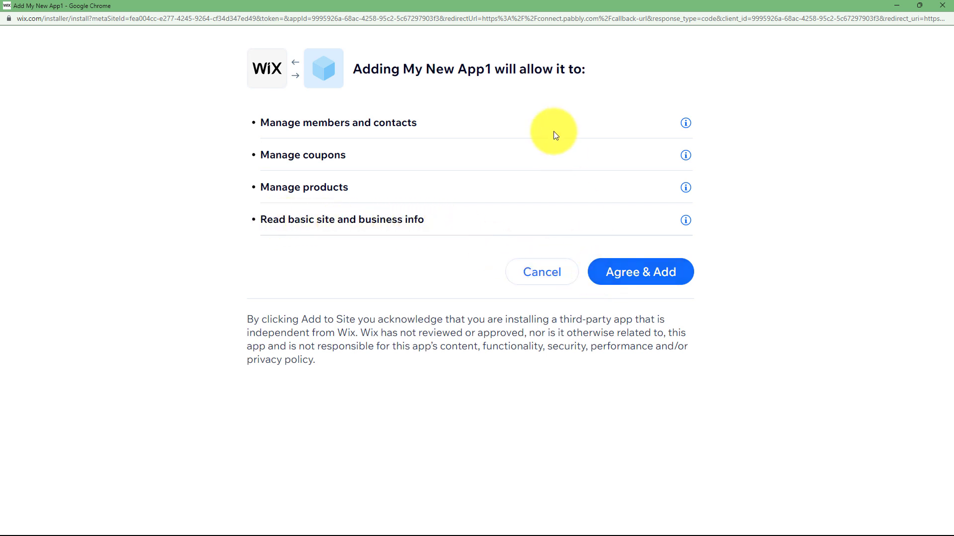
click(642, 277)
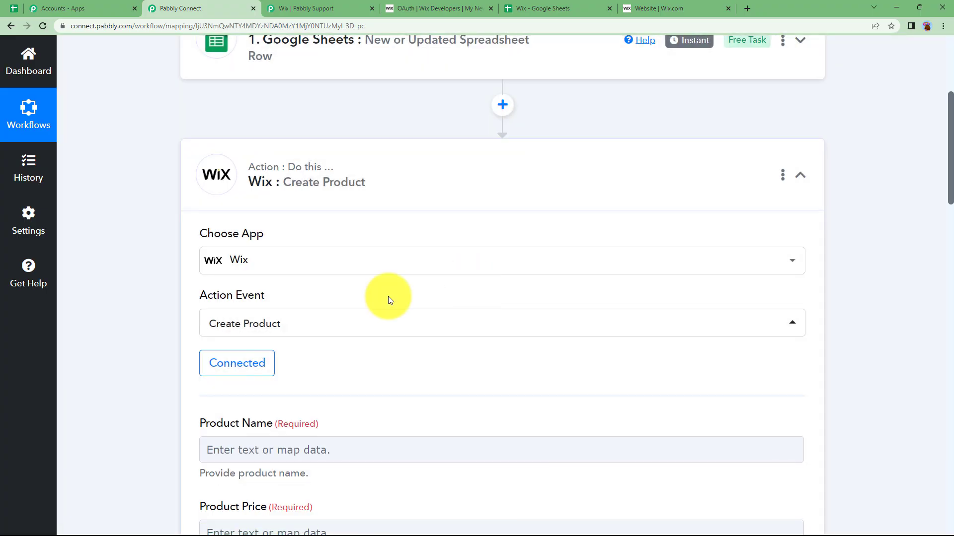
click(271, 312)
click(165, 335)
scroll(302, 303, down, 2)
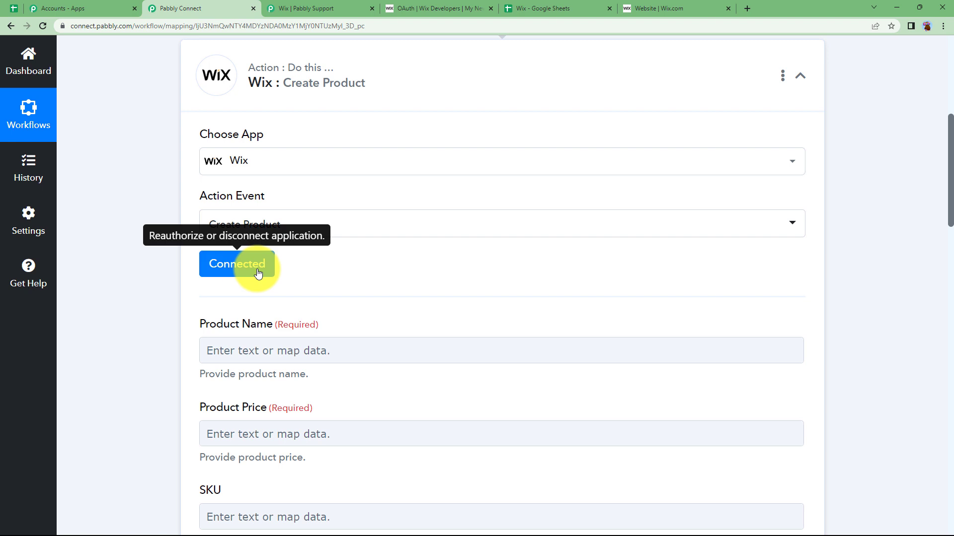
Map the sheet's Name value, Glass Bowls (set of 4), into Product Name.
scroll(171, 292, down, 2)
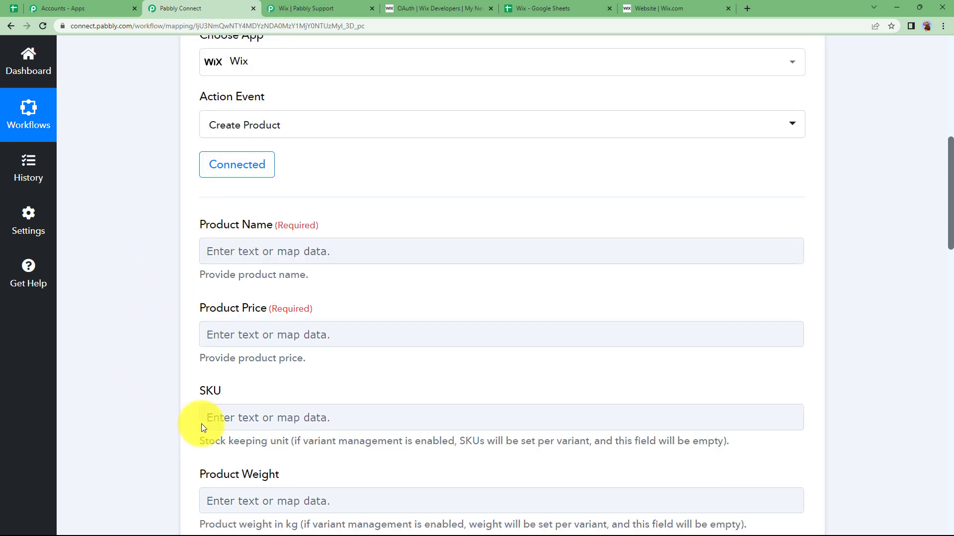
scroll(198, 402, down, 2)
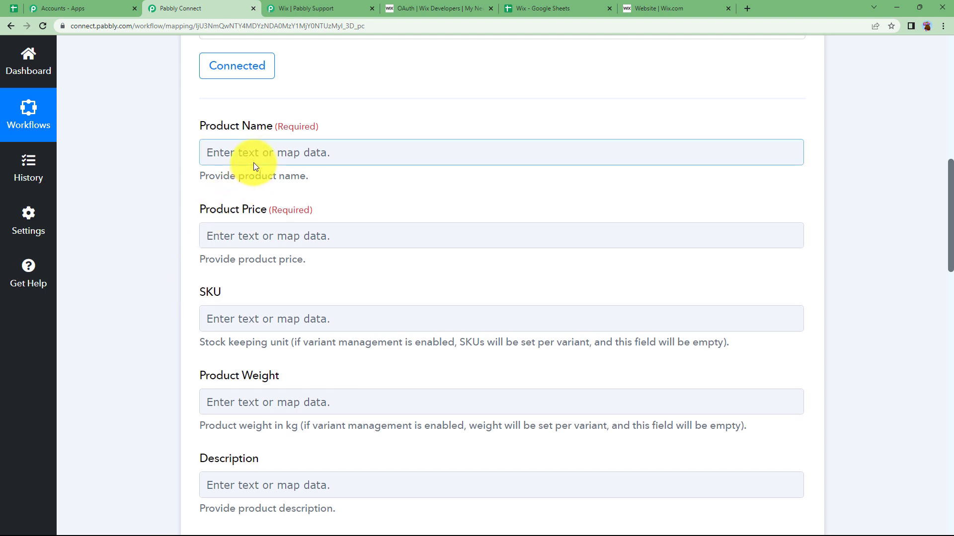
scroll(259, 195, up, 1)
click(259, 196)
click(172, 244)
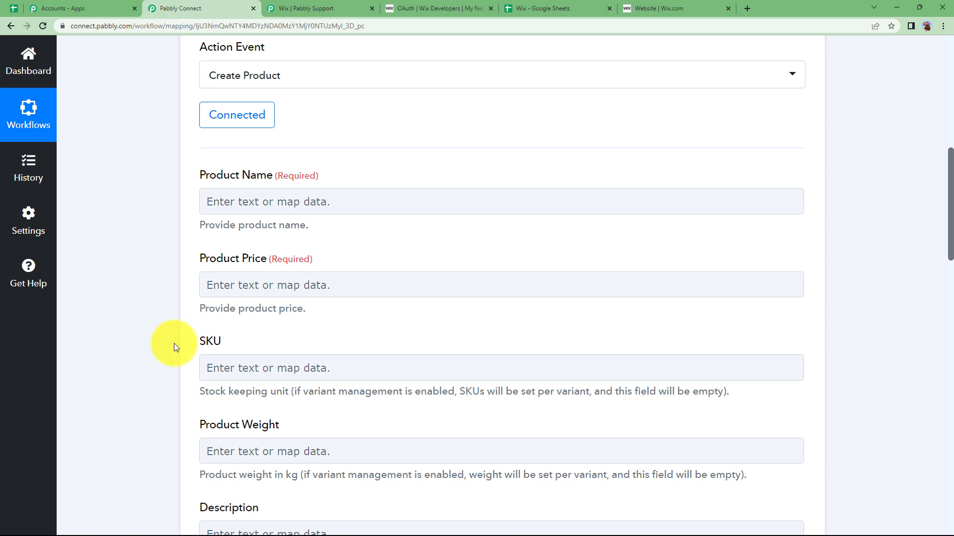
click(278, 201)
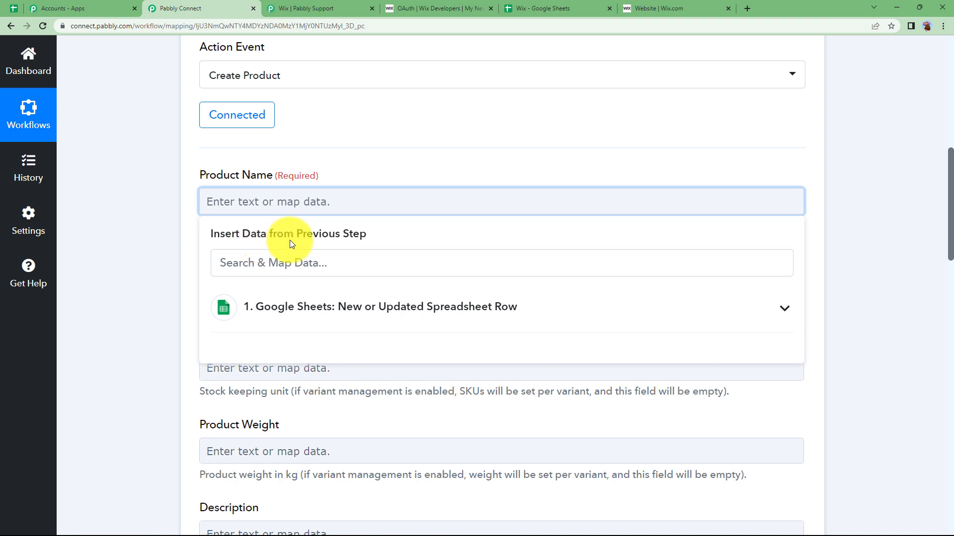
click(314, 307)
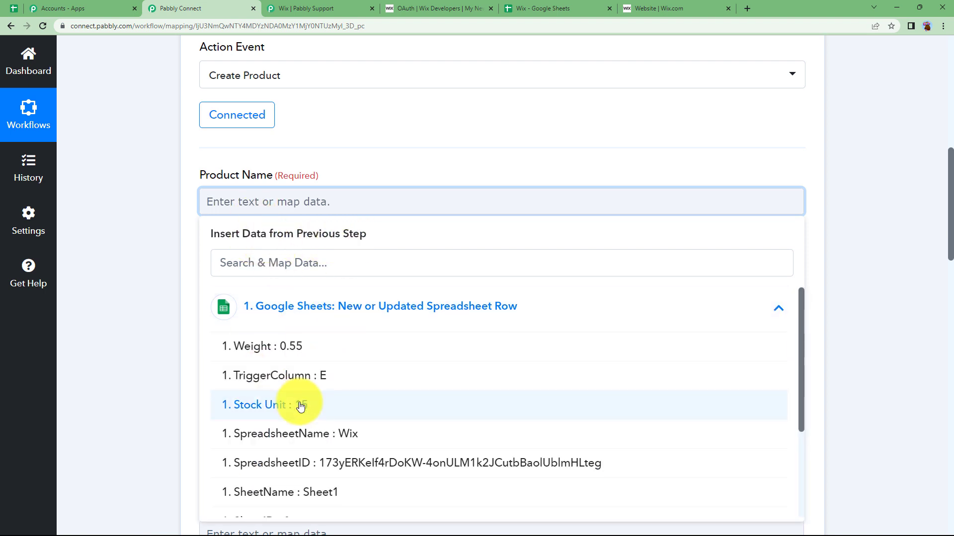
scroll(301, 404, down, 3)
click(237, 474)
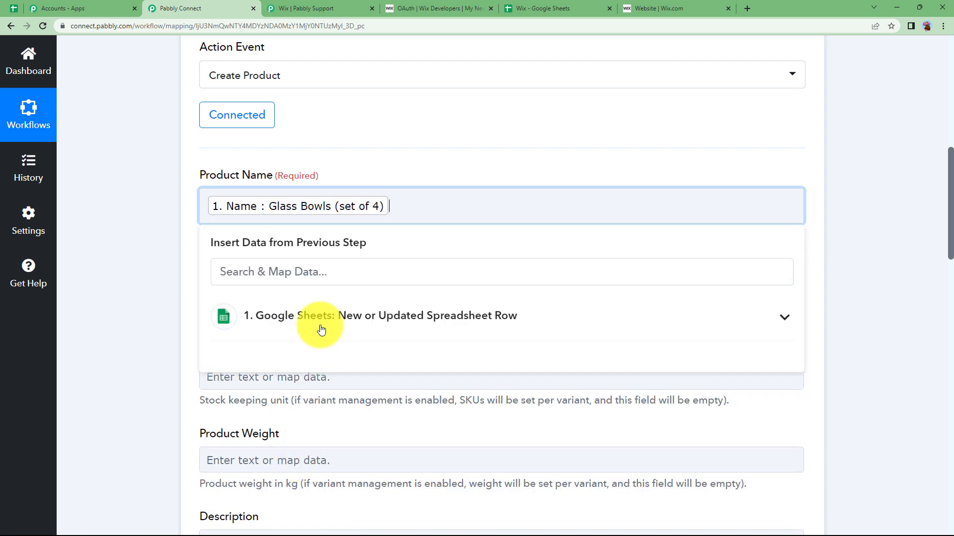
Map the sheet's Price value (180) into Product Price.
click(234, 296)
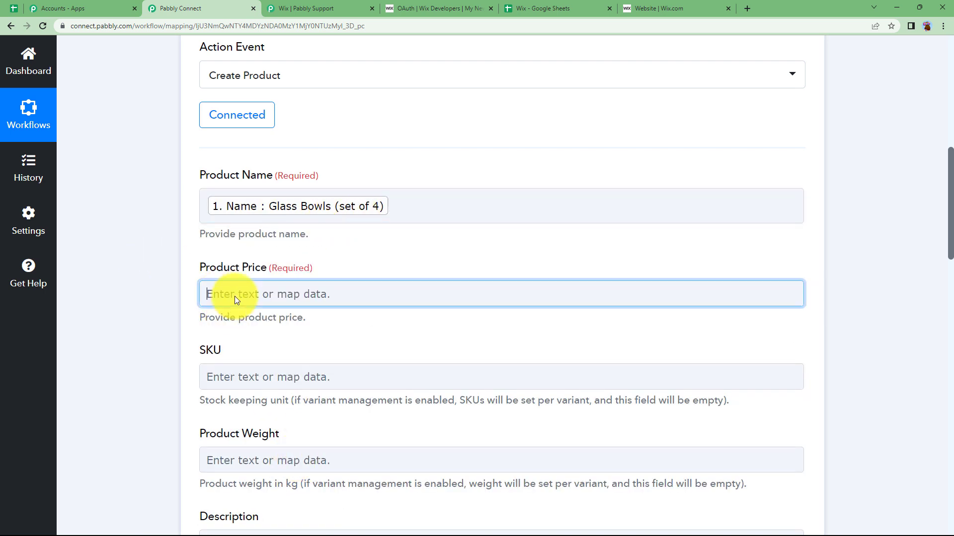
click(226, 391)
scroll(347, 454, down, 3)
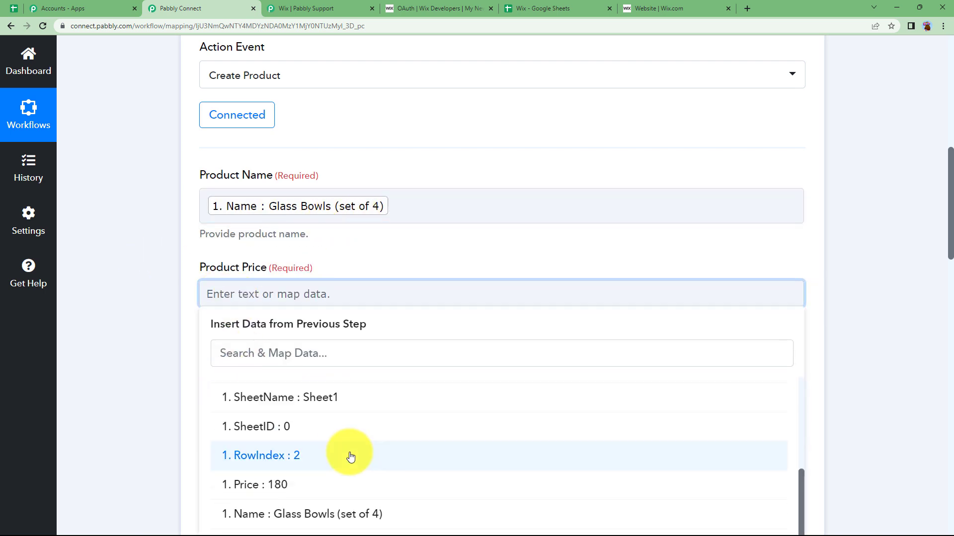
click(333, 487)
click(166, 344)
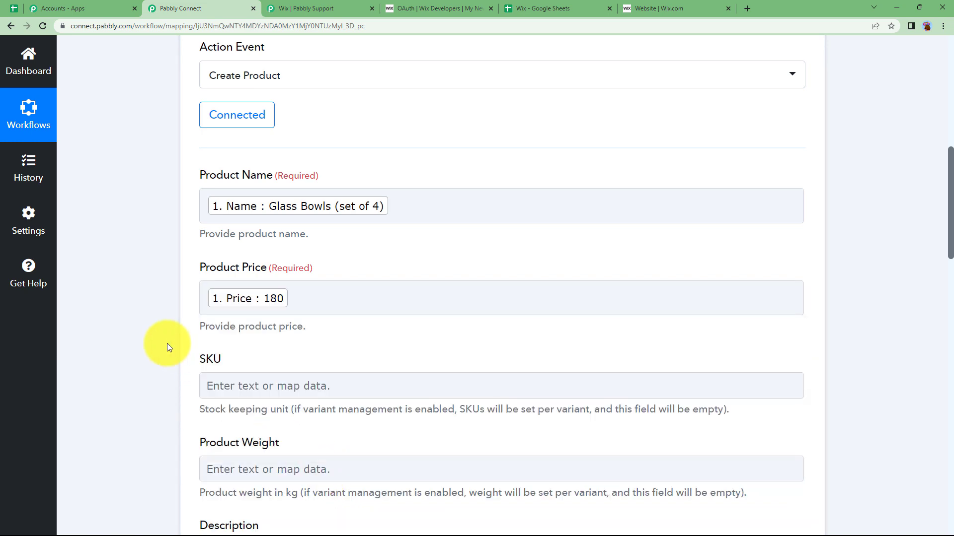
scroll(167, 344, down, 1)
click(244, 342)
scroll(222, 366, down, 3)
click(277, 300)
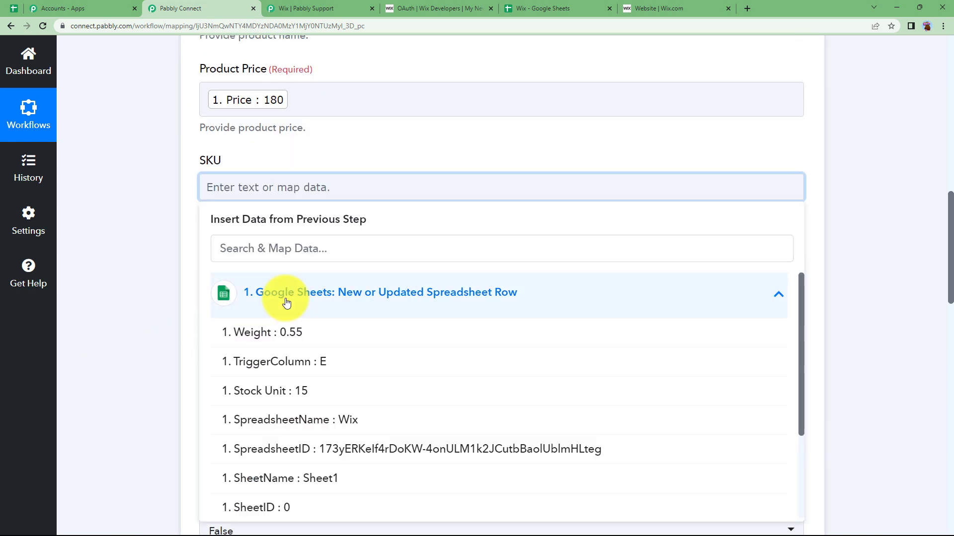
Map Stock Unit (15) into SKU and the sheet's Description into Description.
scroll(183, 354, down, 2)
click(304, 294)
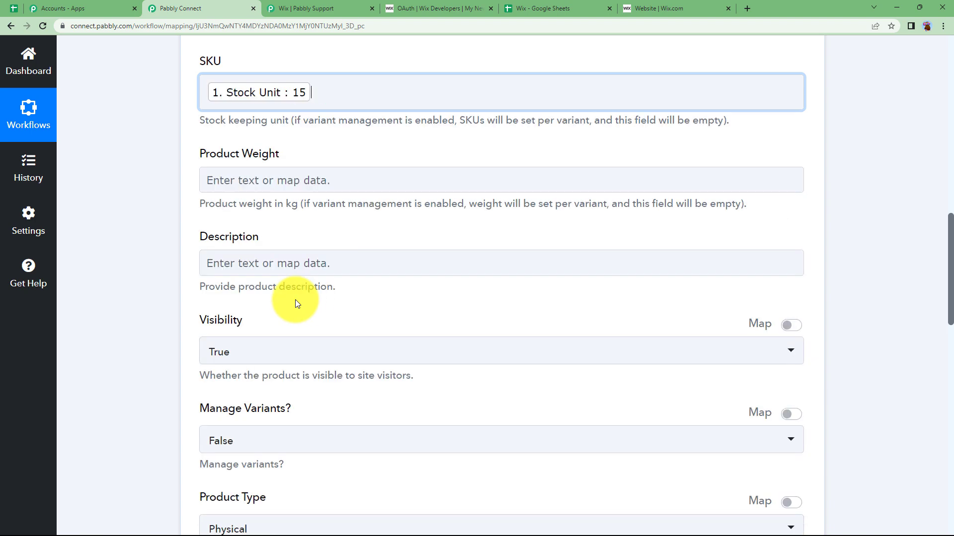
click(221, 263)
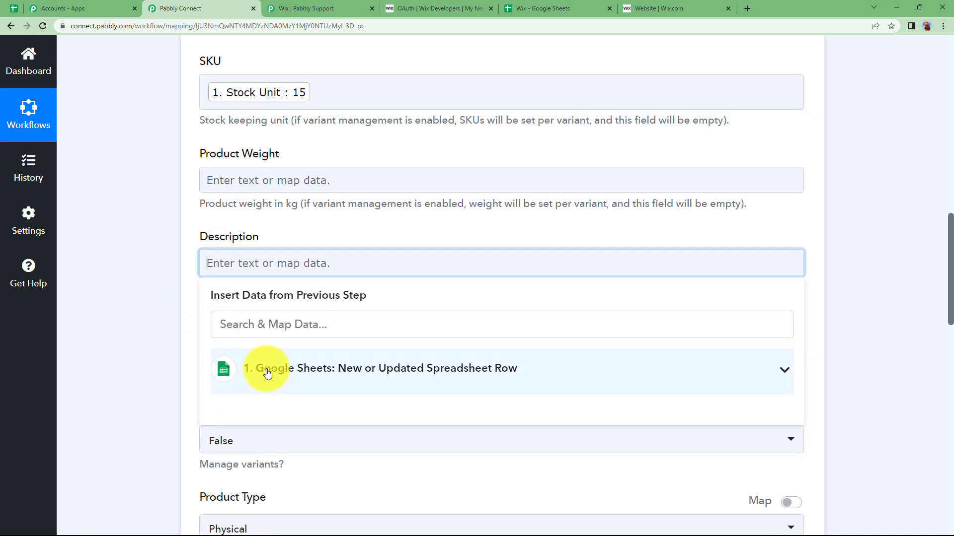
click(255, 368)
scroll(360, 356, down, 3)
scroll(345, 397, down, 2)
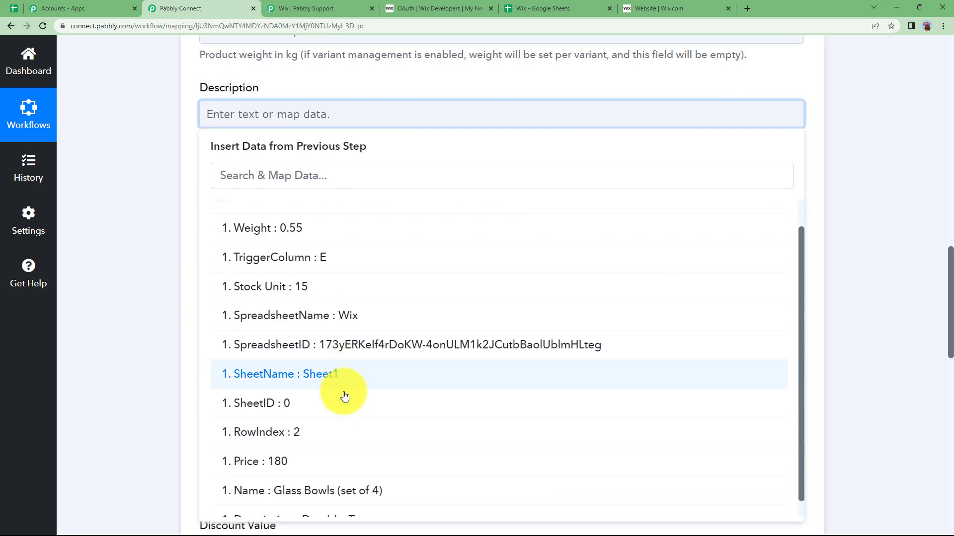
click(348, 499)
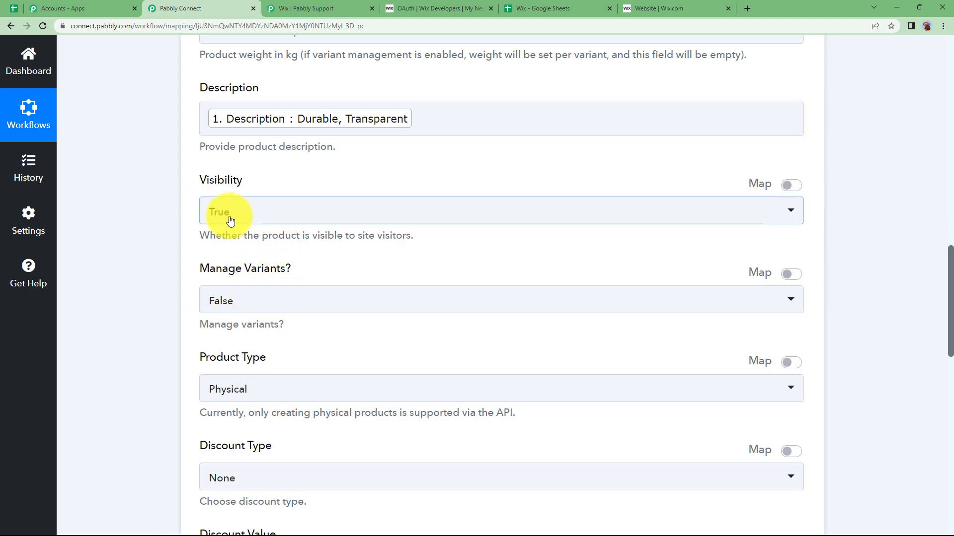
Map the sheet's Weight (0.55) into Product Weight.
scroll(130, 409, down, 3)
scroll(130, 407, down, 6)
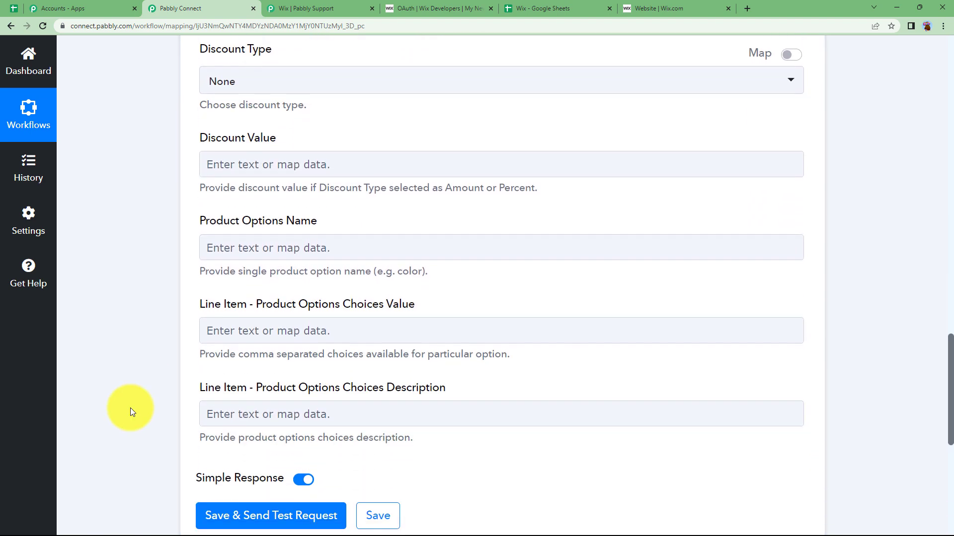
scroll(130, 407, up, 4)
scroll(130, 407, up, 9)
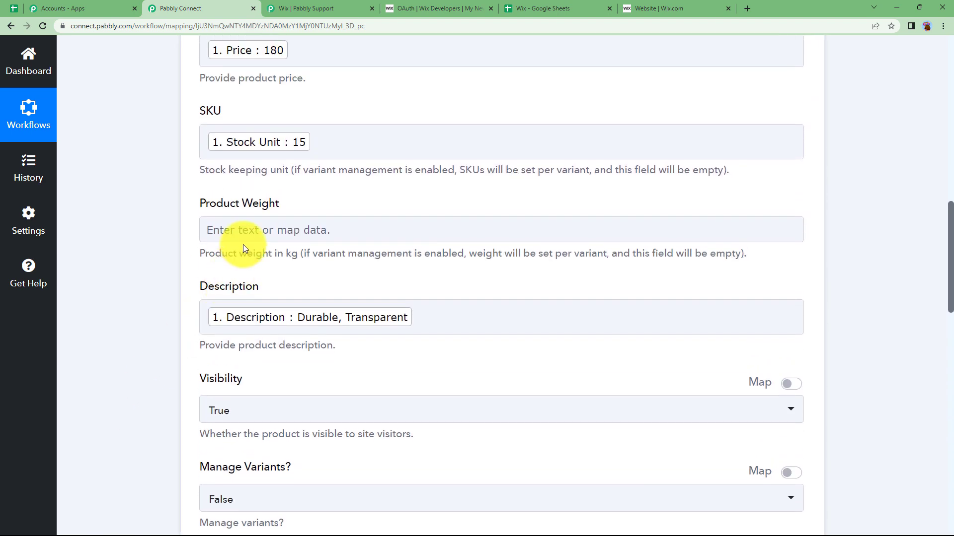
click(247, 230)
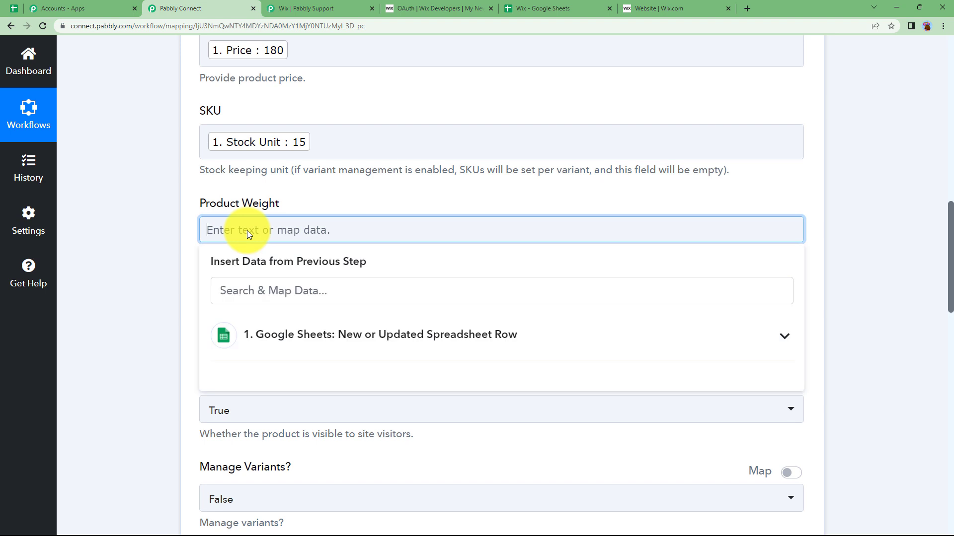
click(268, 350)
scroll(148, 431, down, 1)
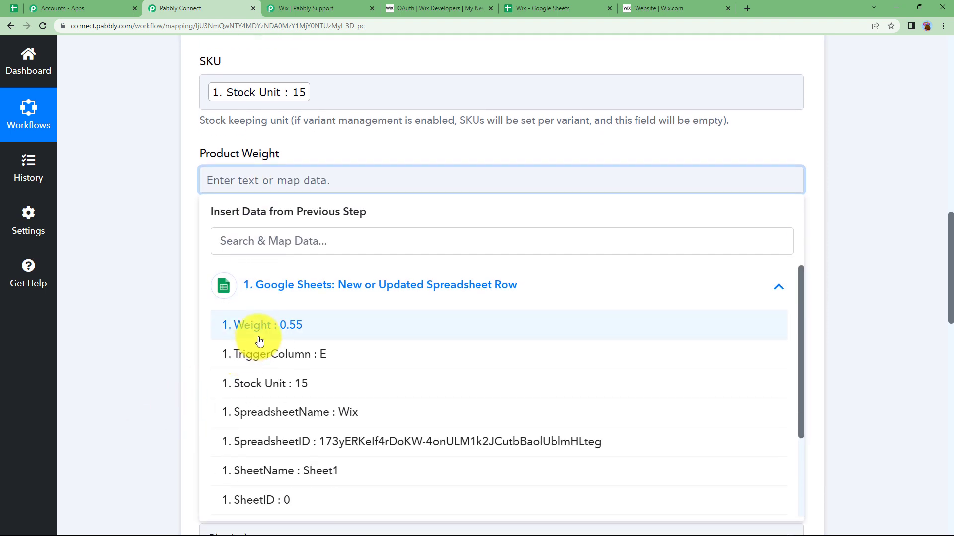
click(254, 329)
click(175, 251)
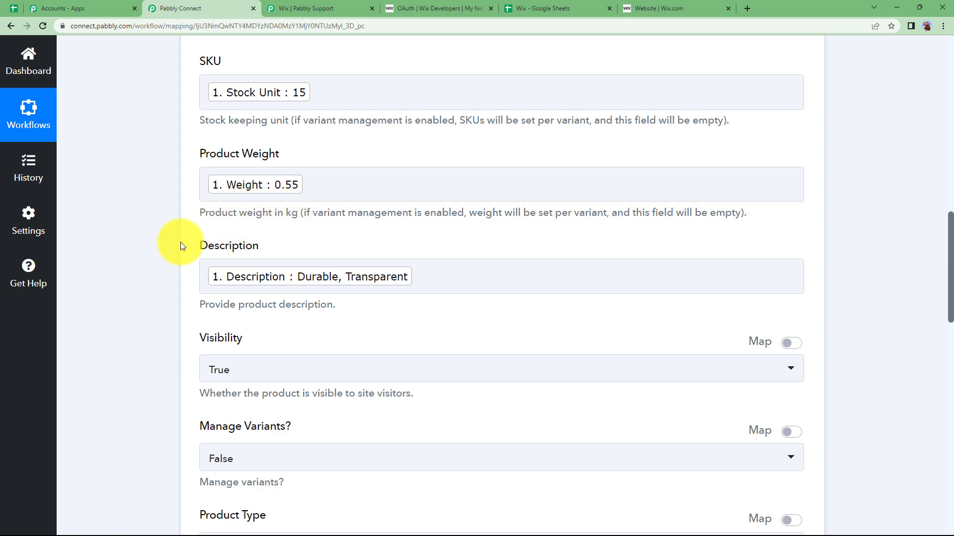
scroll(143, 300, down, 3)
scroll(142, 308, down, 10)
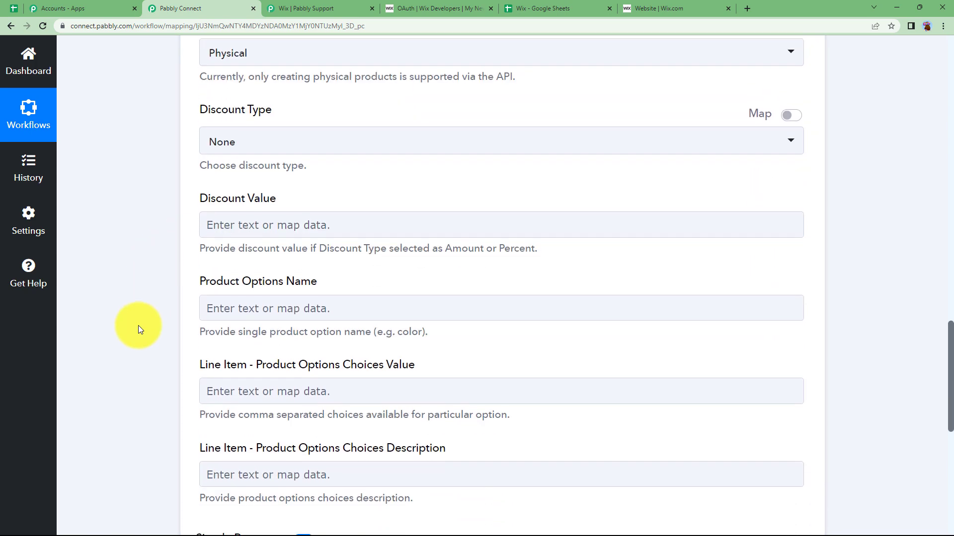
scroll(214, 258, up, 1)
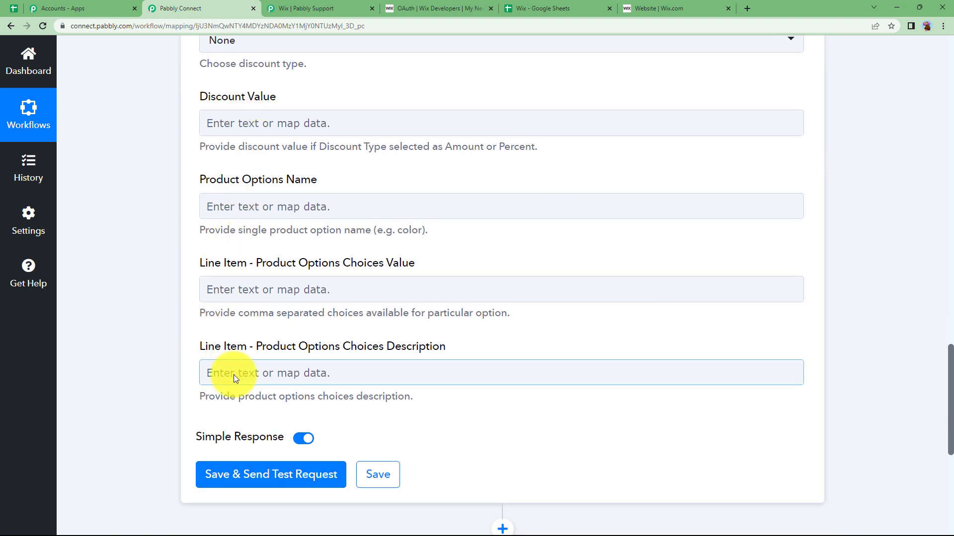
Send the test request, confirm the Glass Bowls (set of 4) product was created, and collapse the Wix step.
click(251, 475)
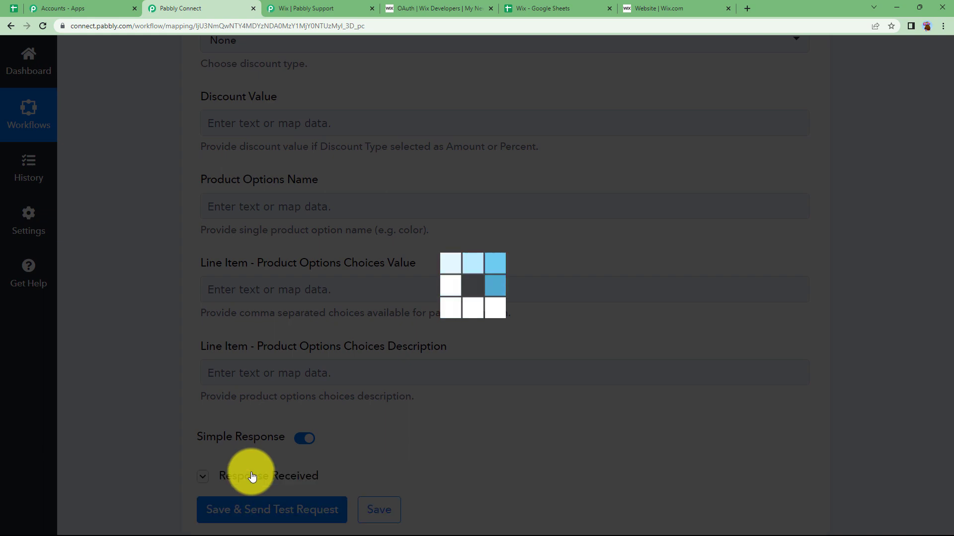
scroll(261, 385, down, 4)
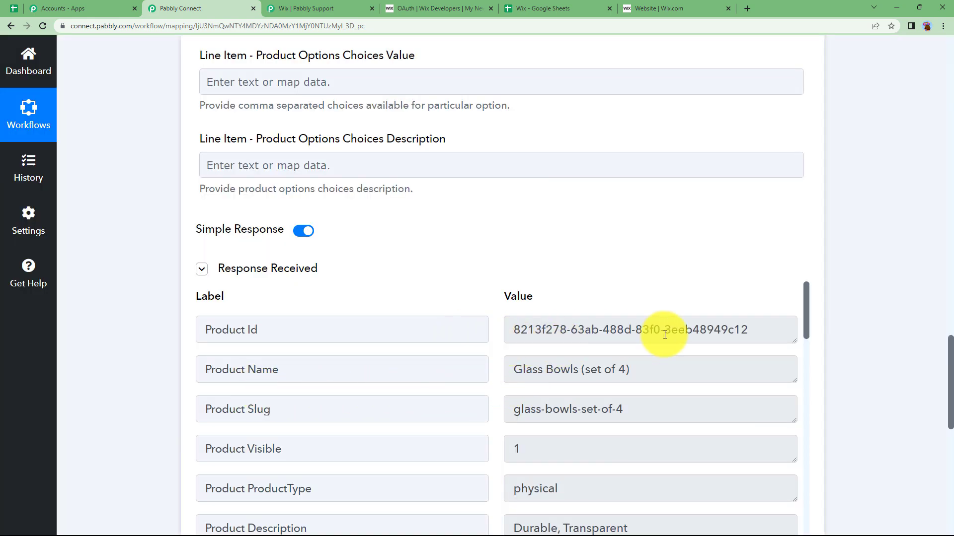
scroll(313, 396, down, 3)
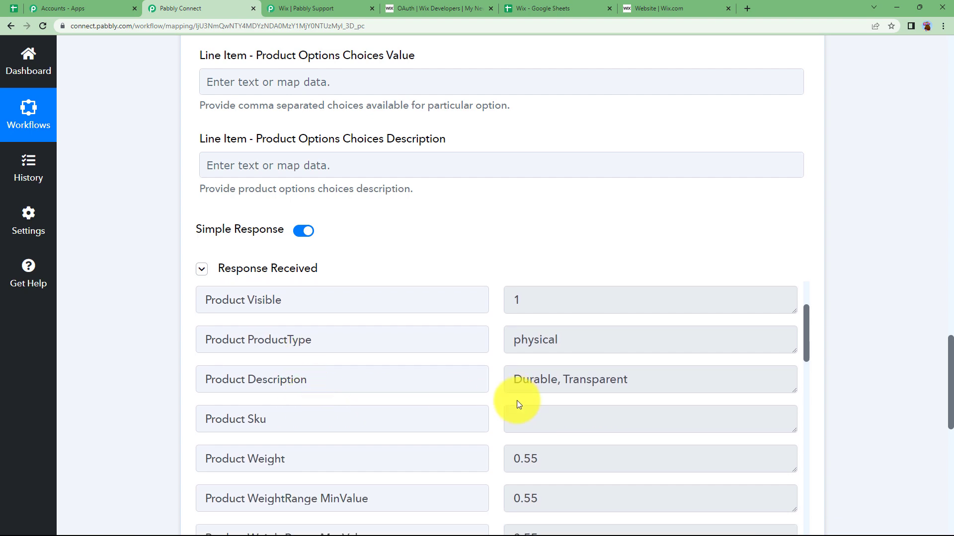
scroll(491, 404, down, 9)
scroll(491, 404, down, 8)
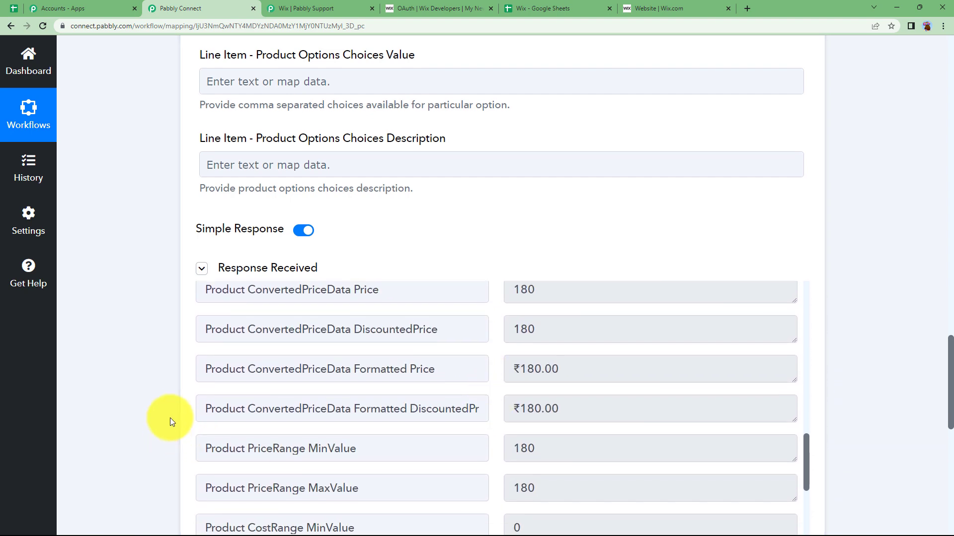
scroll(169, 418, down, 5)
scroll(137, 276, up, 5)
scroll(138, 276, up, 20)
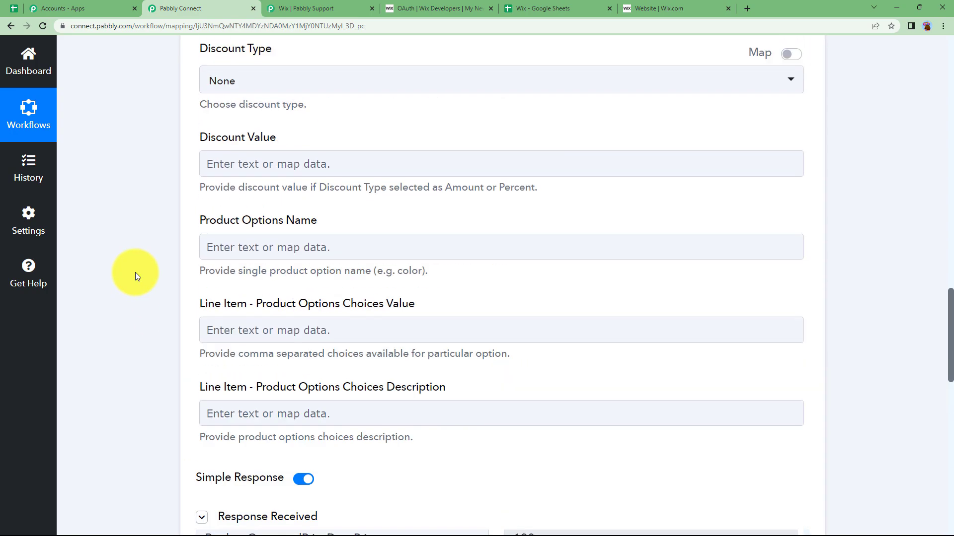
scroll(135, 272, up, 2)
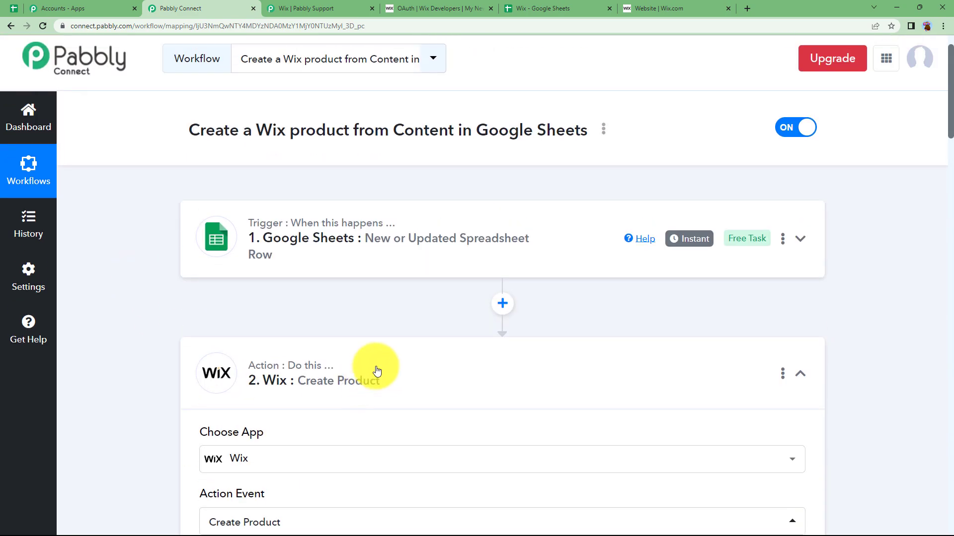
click(390, 377)
In the Wix dashboard's store products, check that Glass Bowls (set of 4) appears at ₹180.00.
click(648, 6)
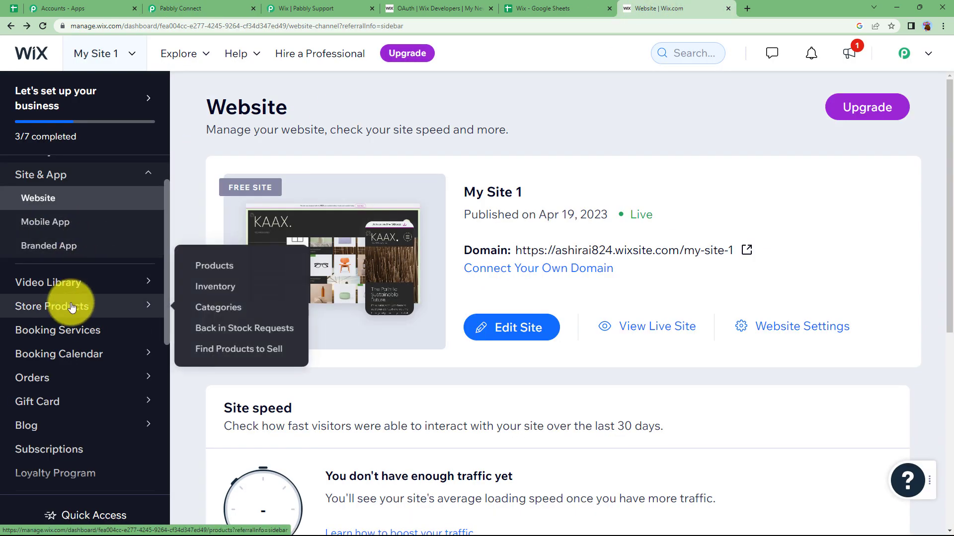
mouse_move(55, 312)
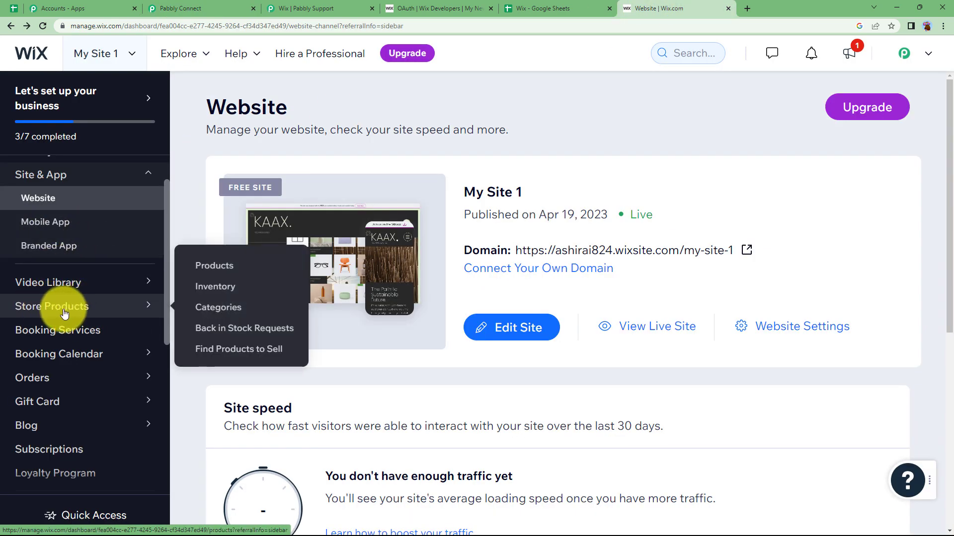
click(217, 267)
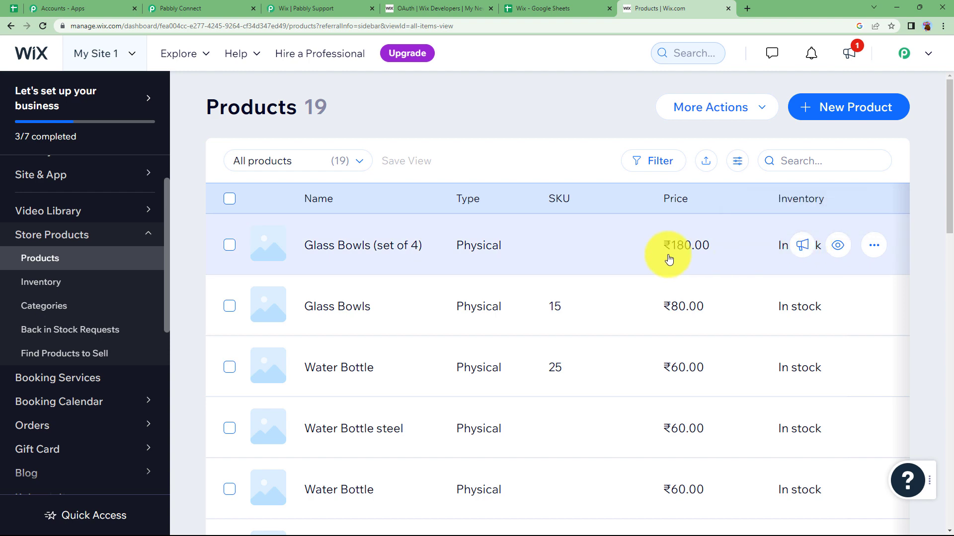
Go back to the Pabbly Connect workflow overview.
click(231, 8)
click(304, 5)
click(224, 7)
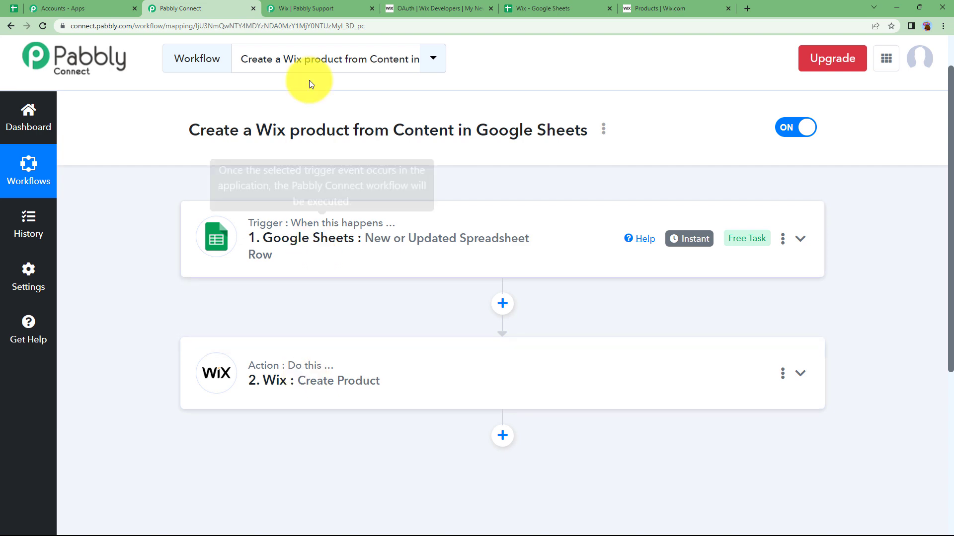
click(298, 8)
click(534, 9)
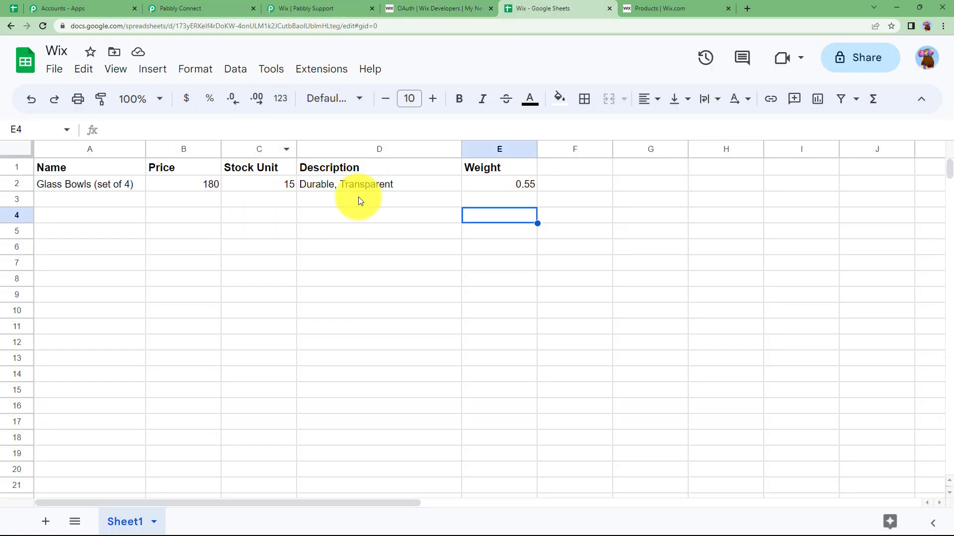
click(143, 205)
click(180, 203)
click(259, 204)
click(432, 209)
click(509, 199)
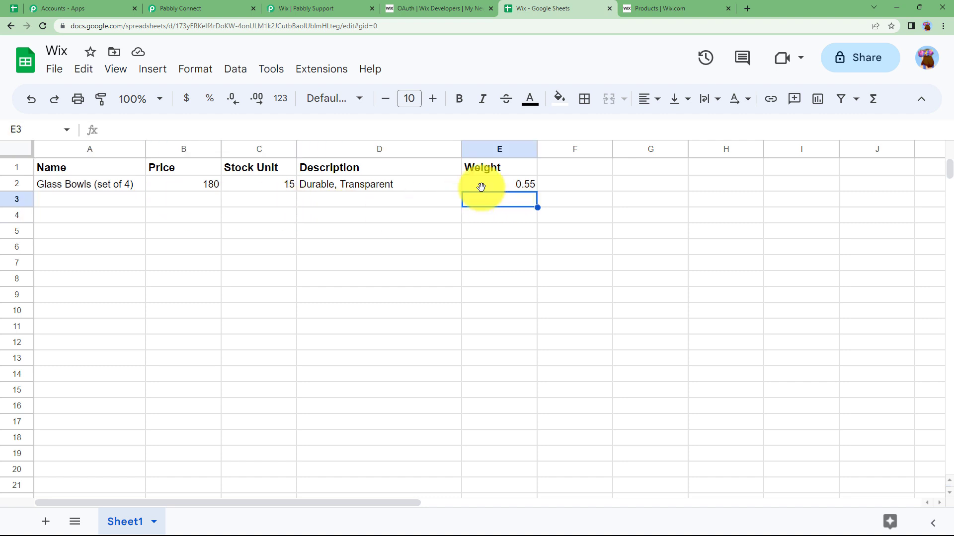
click(211, 6)
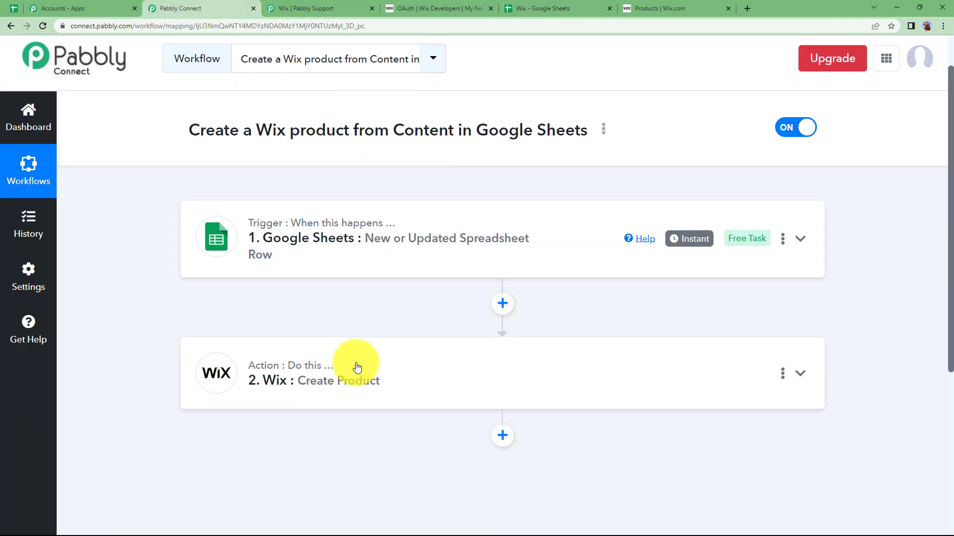